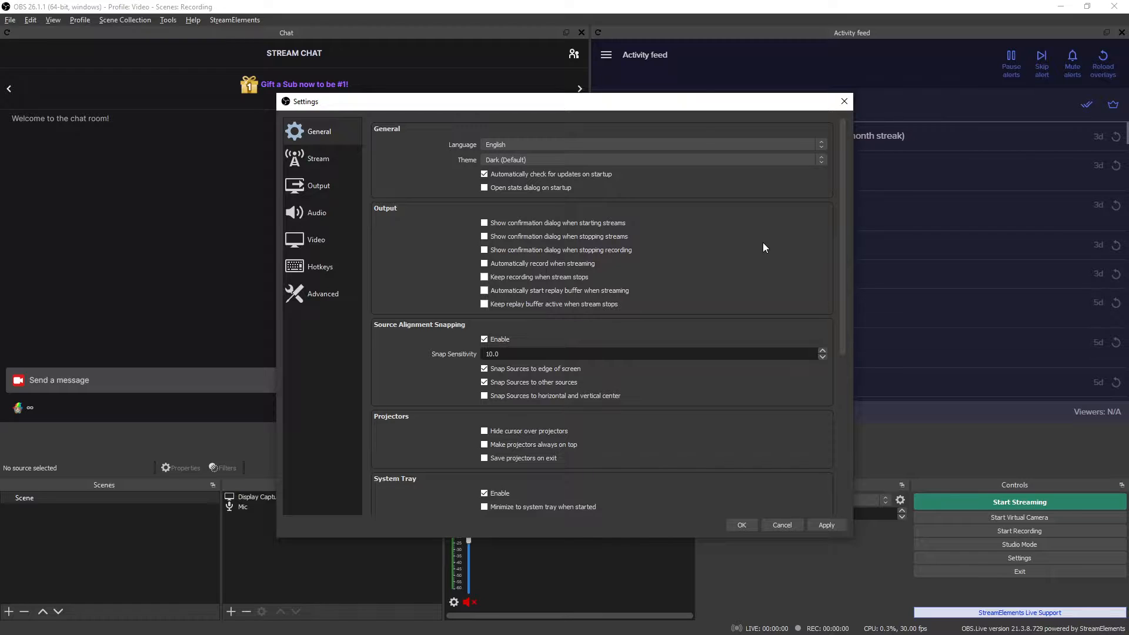
Step: In the stream settings, expand the list to all streaming services, choose AfreecaTV and switch to using a stream key
{"action": "left_click", "coordinate": [318, 158]}
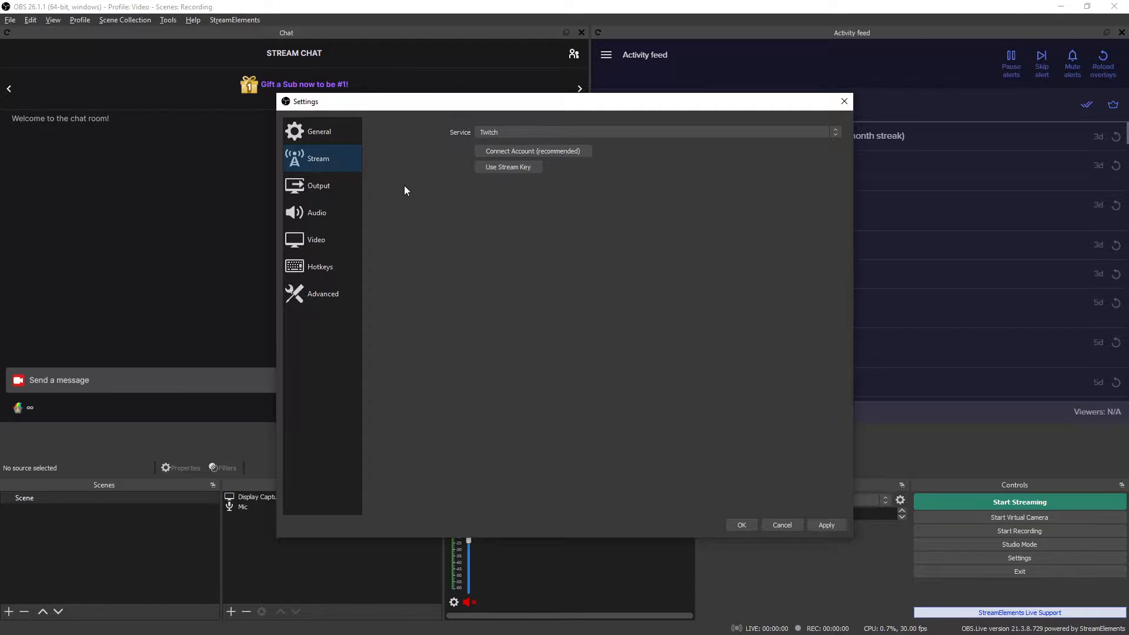
{"action": "left_click", "coordinate": [523, 132]}
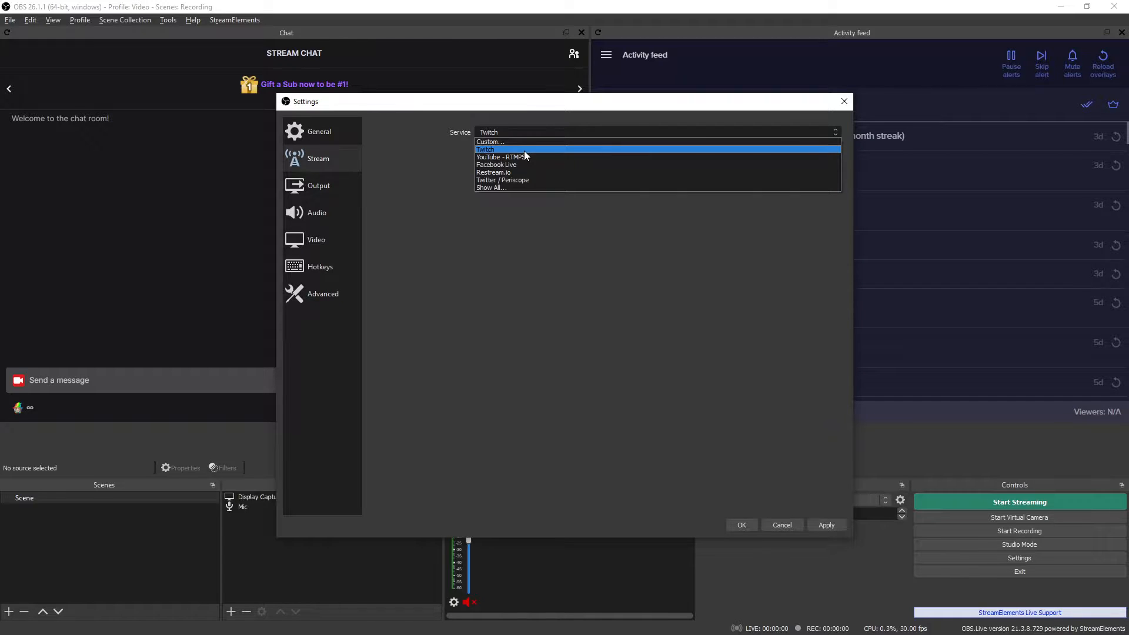
{"action": "left_click", "coordinate": [506, 187]}
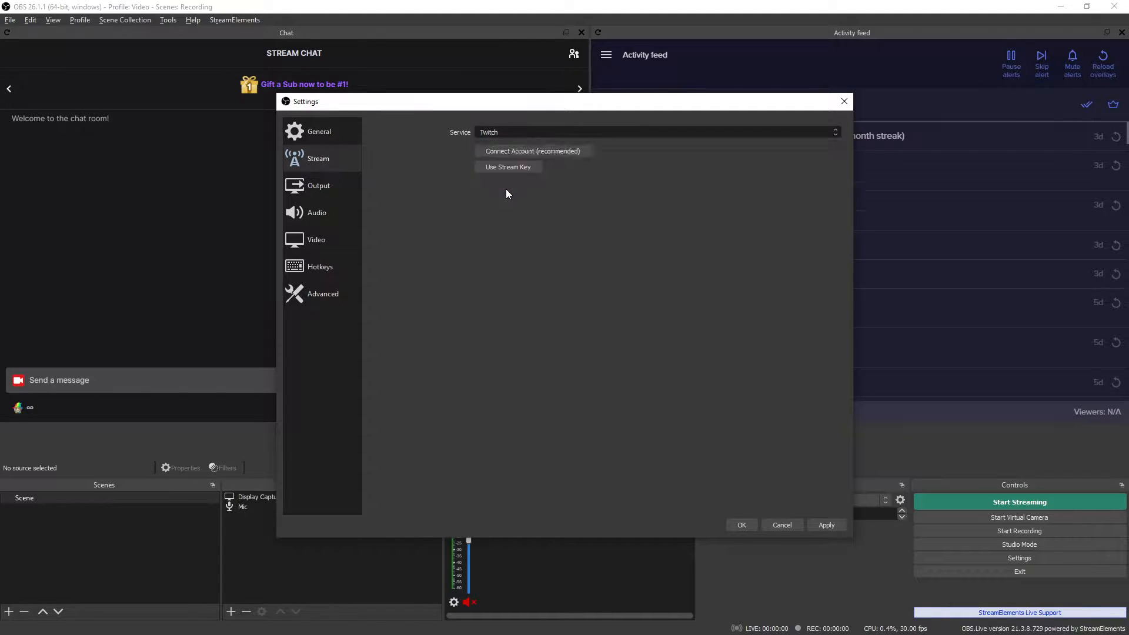
{"action": "left_click", "coordinate": [590, 131]}
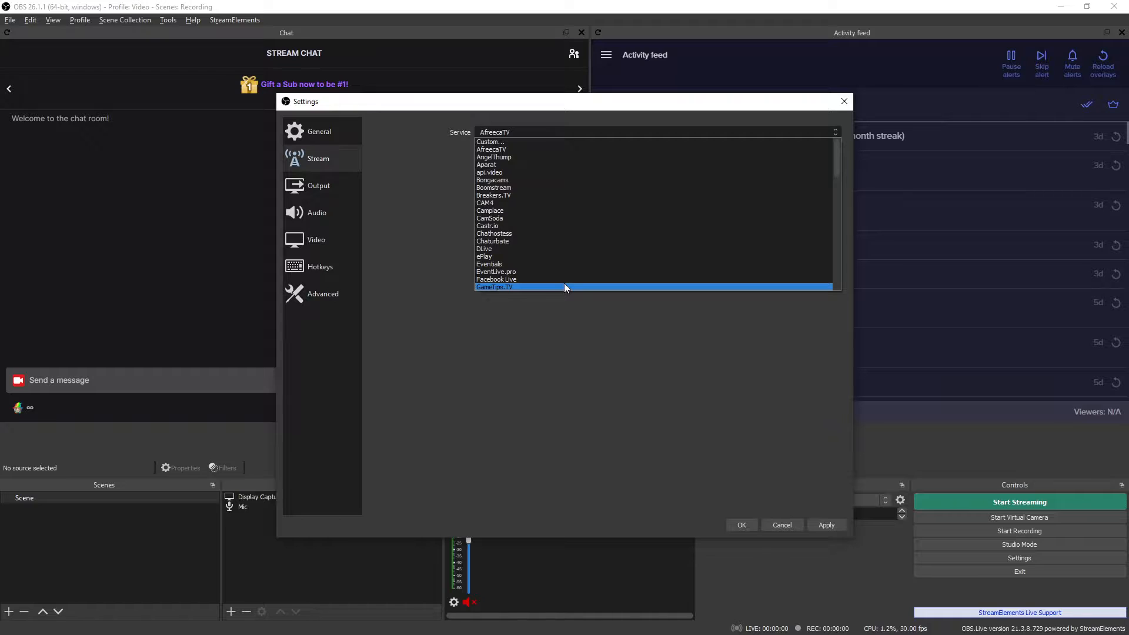
{"action": "left_click", "coordinate": [577, 326]}
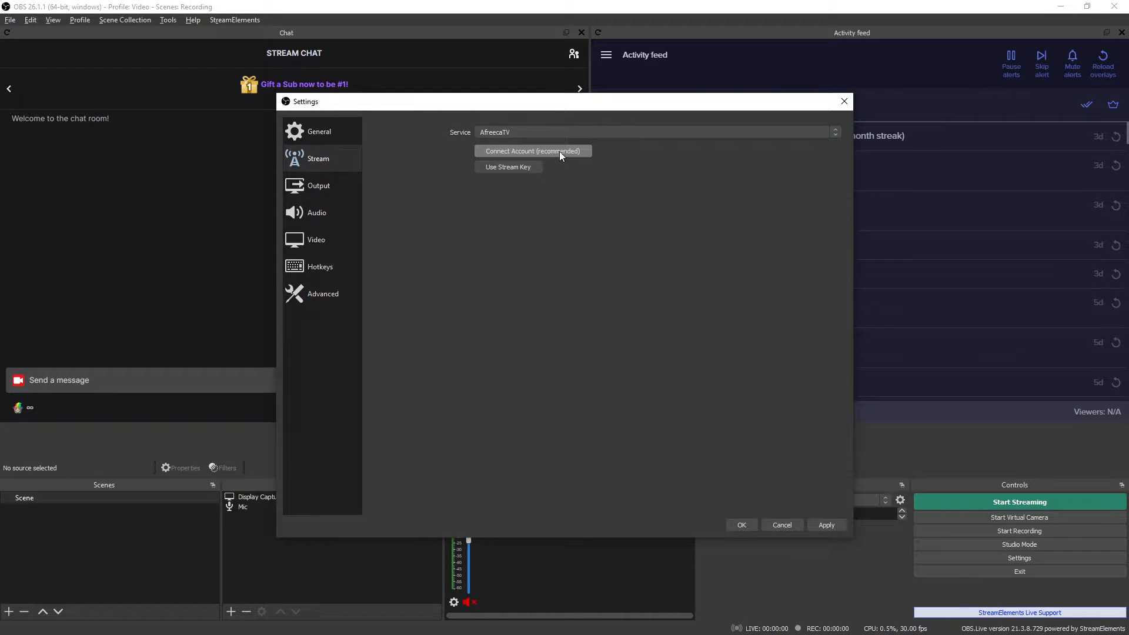
{"action": "left_click", "coordinate": [507, 167]}
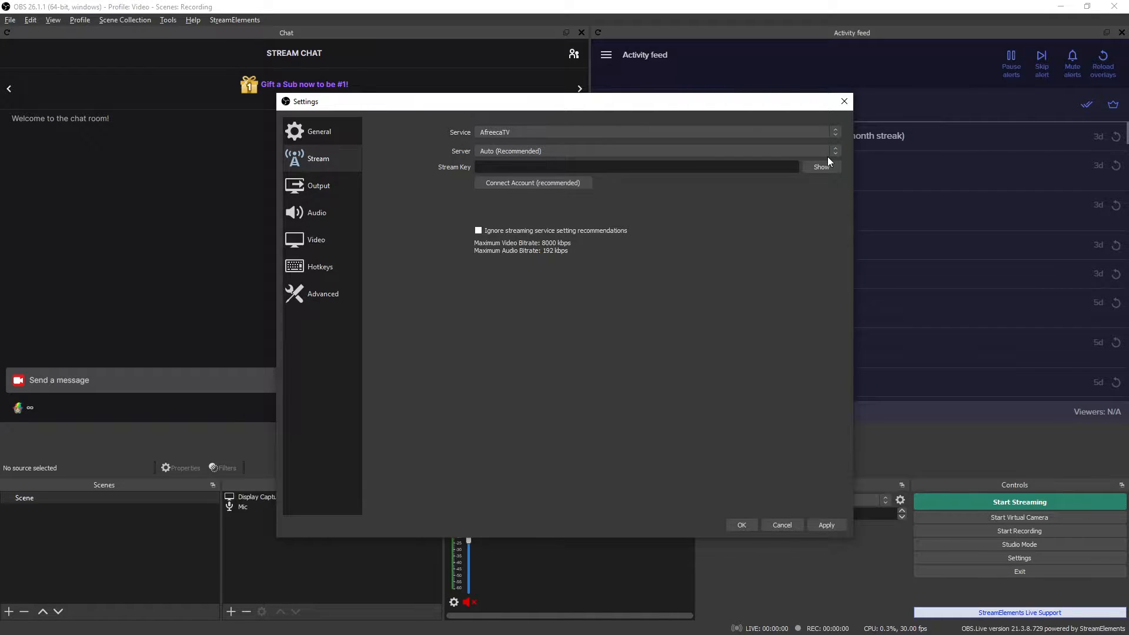
Step: Set the output mode to Advanced and the streaming encoder to NVIDIA NVENC H.264 (new)
{"action": "left_click", "coordinate": [318, 185]}
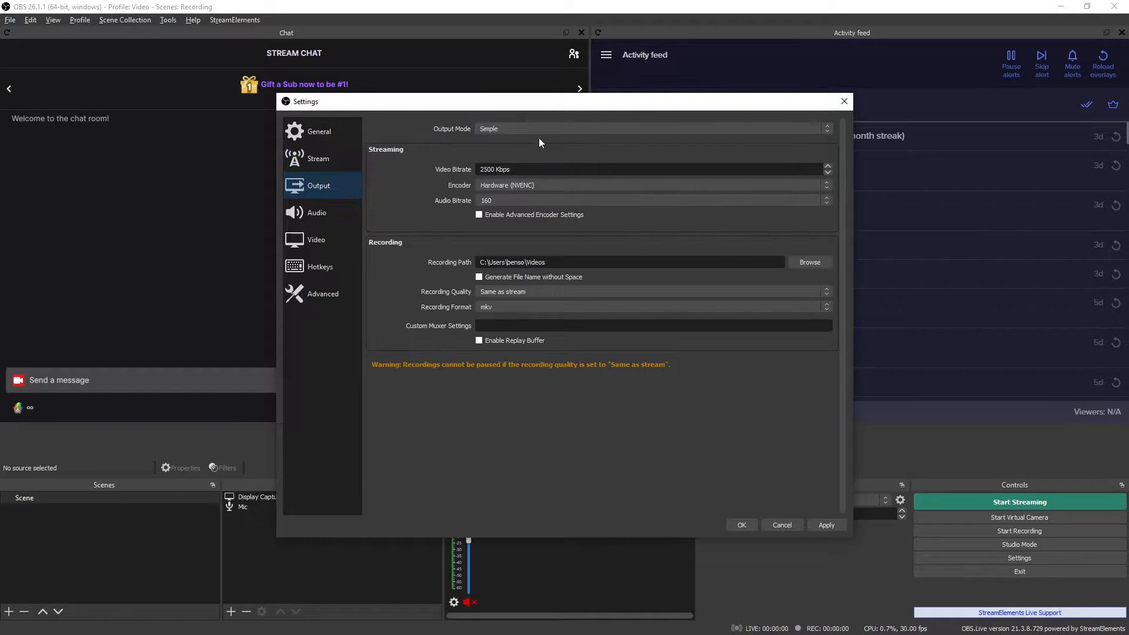
{"action": "left_click", "coordinate": [541, 129]}
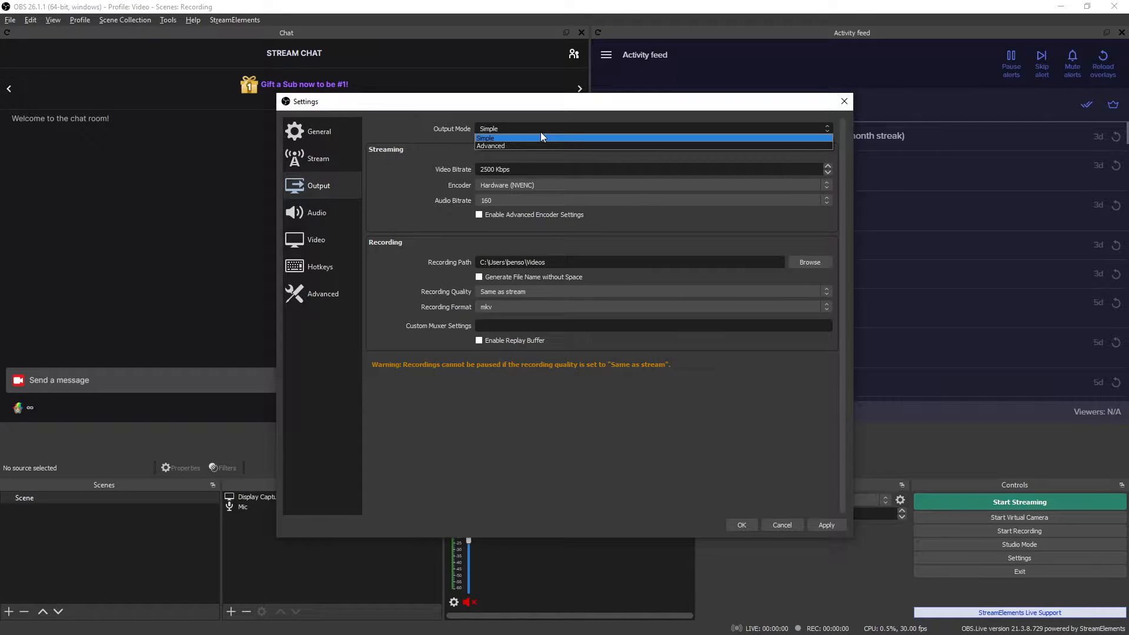
{"action": "left_click", "coordinate": [530, 143]}
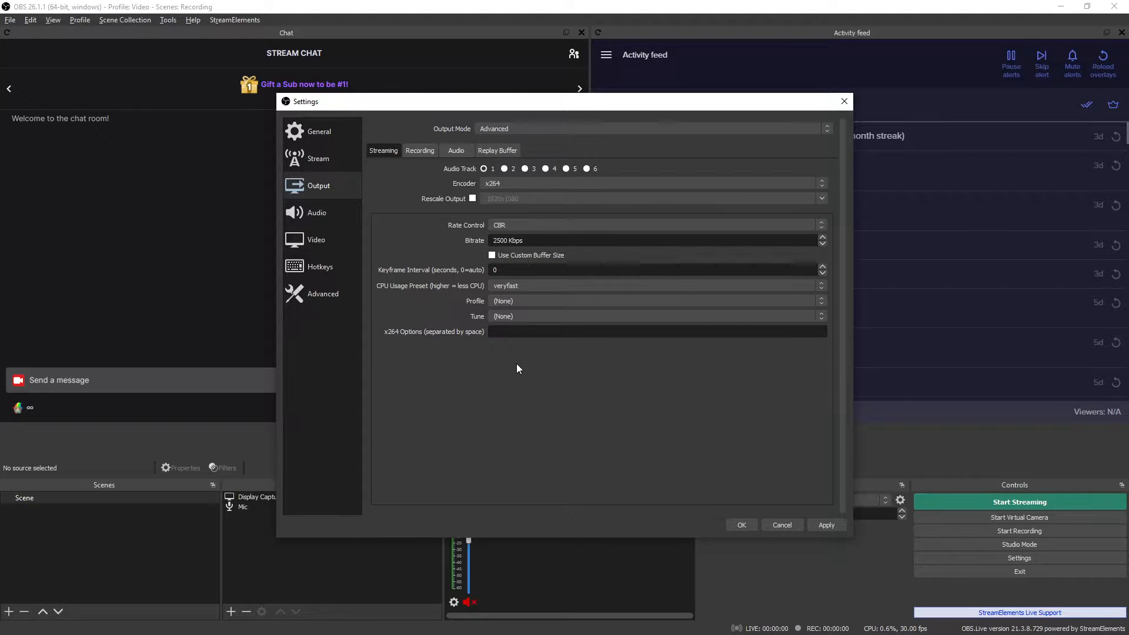
{"action": "left_click", "coordinate": [523, 182]}
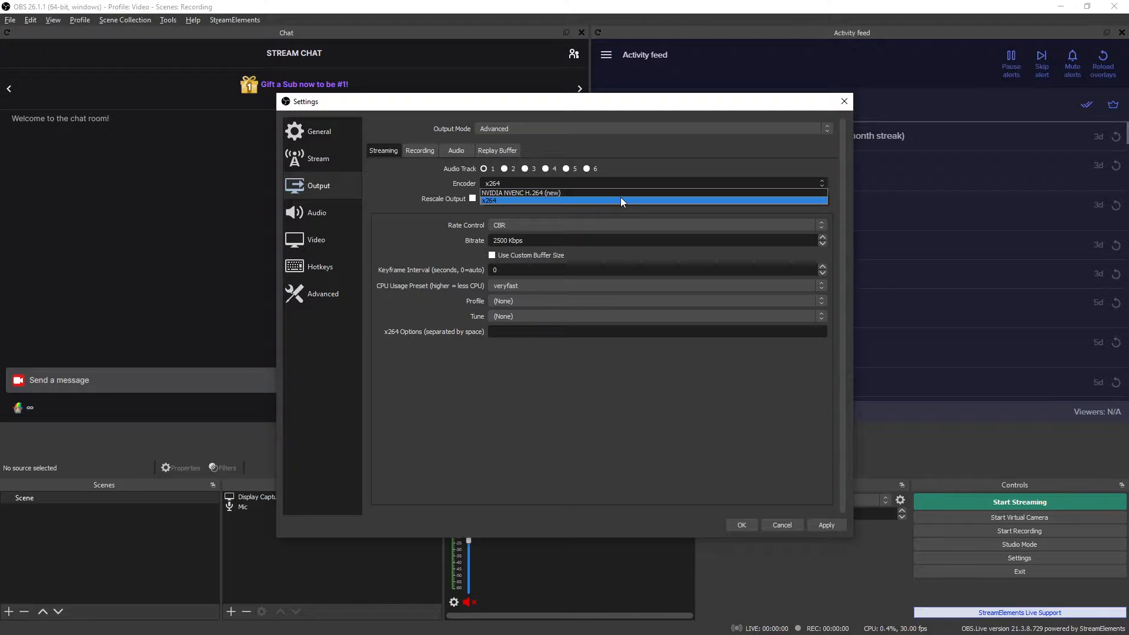
{"action": "left_click", "coordinate": [621, 193]}
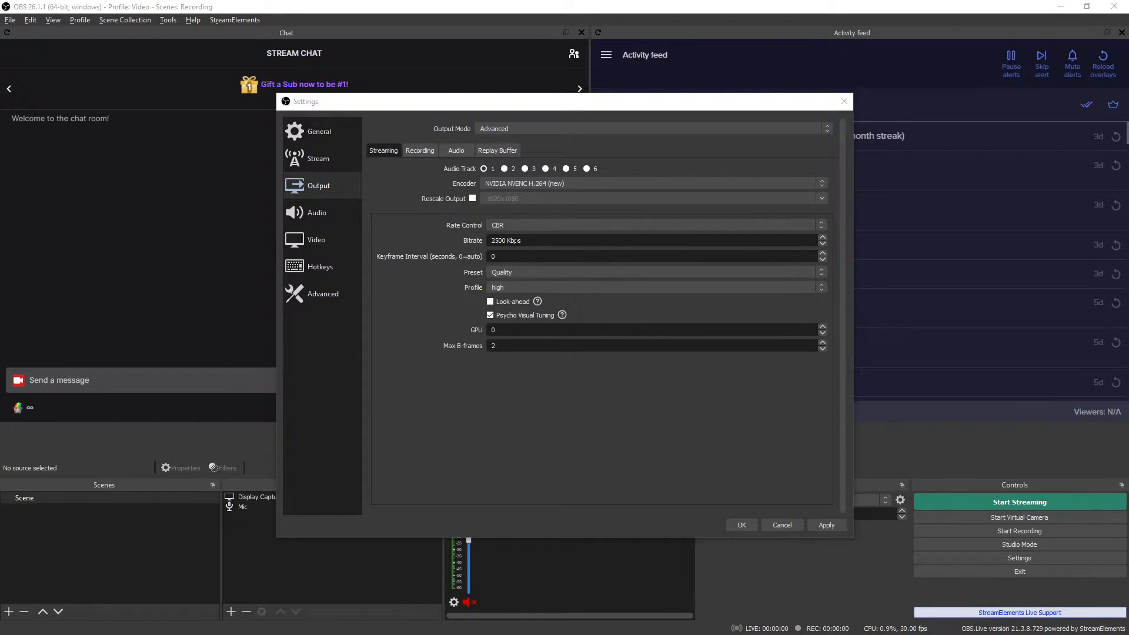
Step: Set the streaming bitrate to 6000 Kbps and the keyframe interval to 2 seconds
{"action": "left_click_drag", "start_coordinate": [522, 240], "coordinate": [444, 246]}
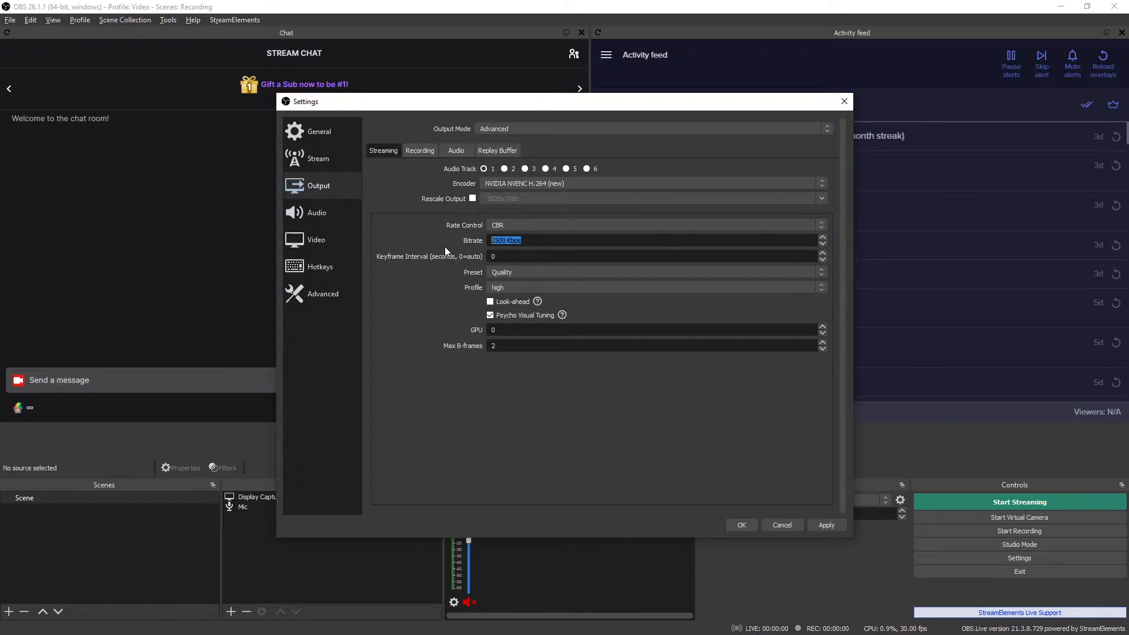
{"action": "type", "text": "63"}
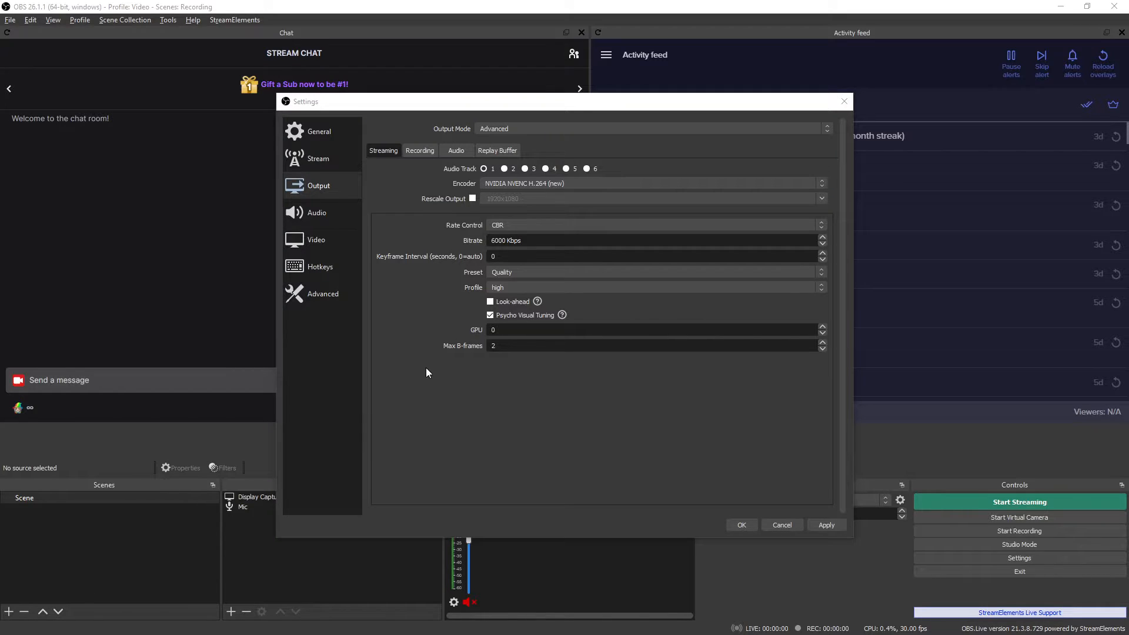
{"action": "double_click", "coordinate": [494, 257]}
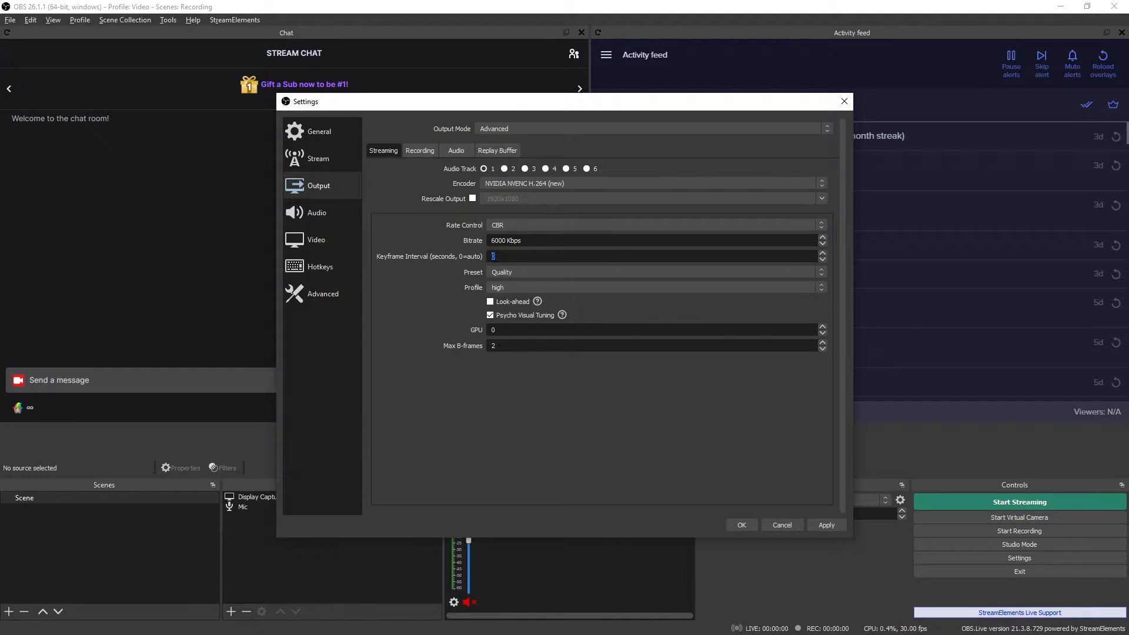
{"action": "type", "text": "2"}
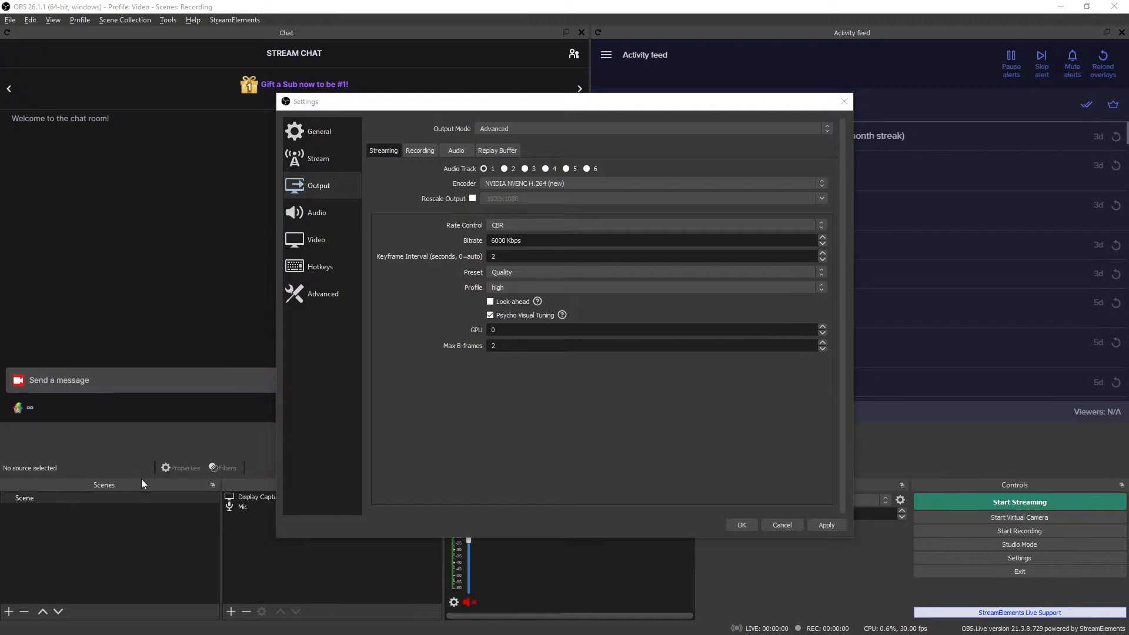
Step: Set the audio bitrate of output Track 1 to 320
{"action": "left_click", "coordinate": [463, 151]}
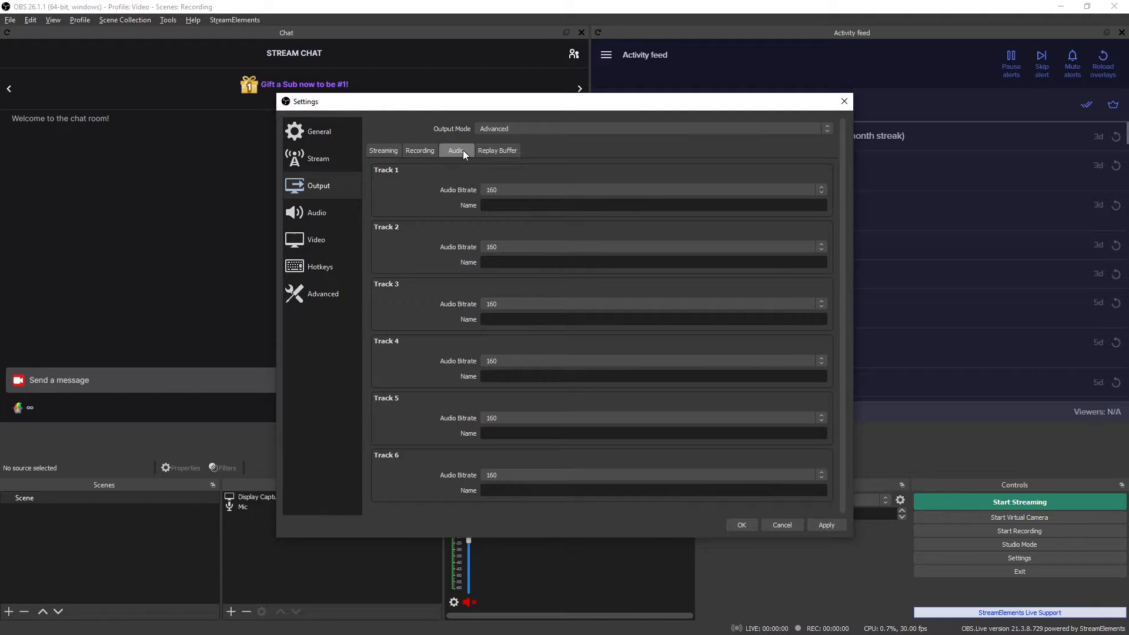
{"action": "left_click", "coordinate": [526, 189]}
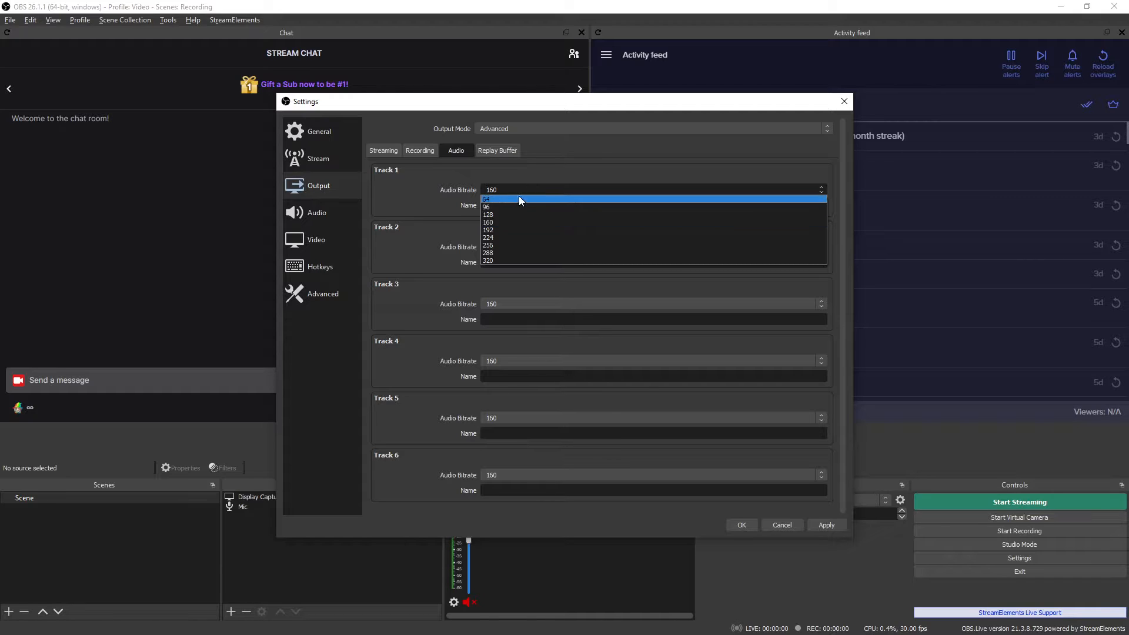
{"action": "left_click", "coordinate": [509, 260]}
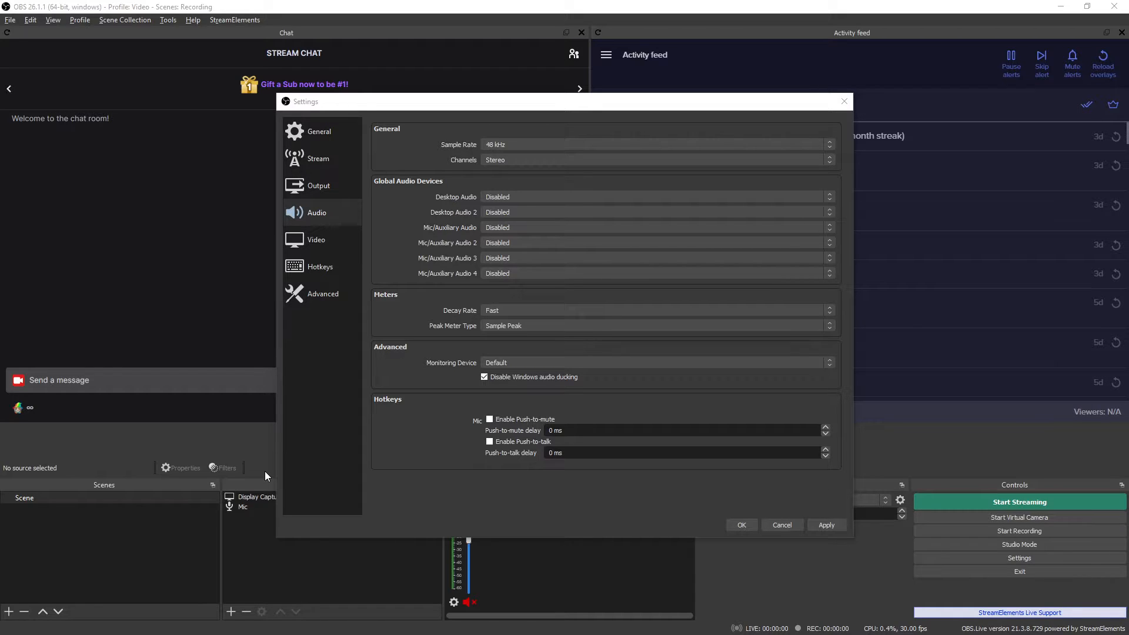
Step: Review the global audio devices, the video resolution and frame rate, the hotkeys and the advanced settings
{"action": "left_click", "coordinate": [391, 220]}
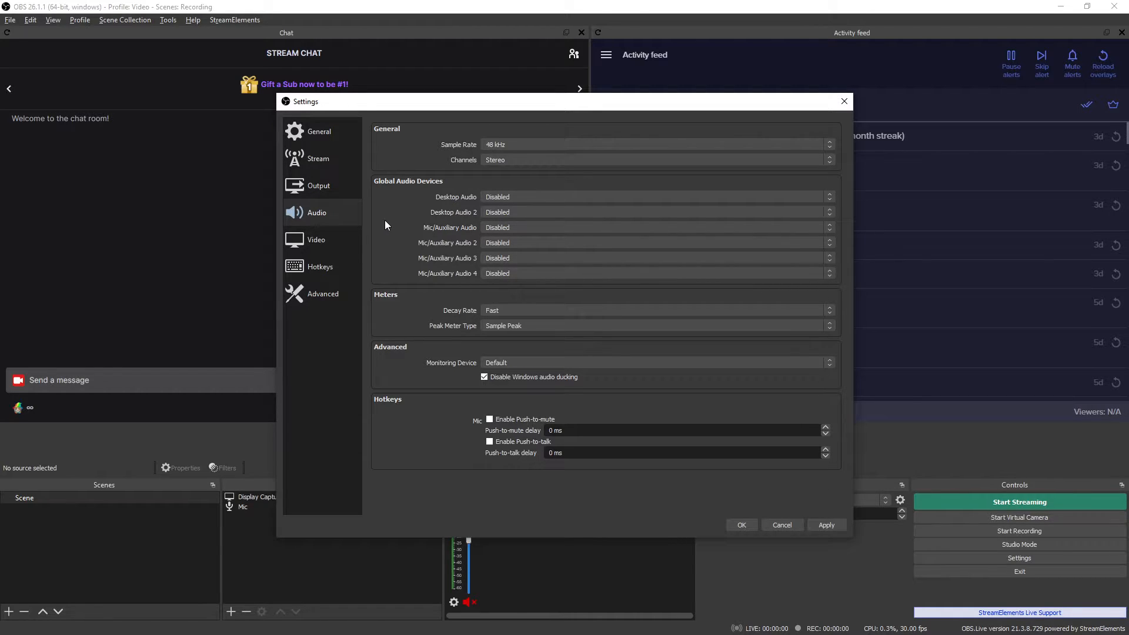
{"action": "left_click", "coordinate": [316, 240]}
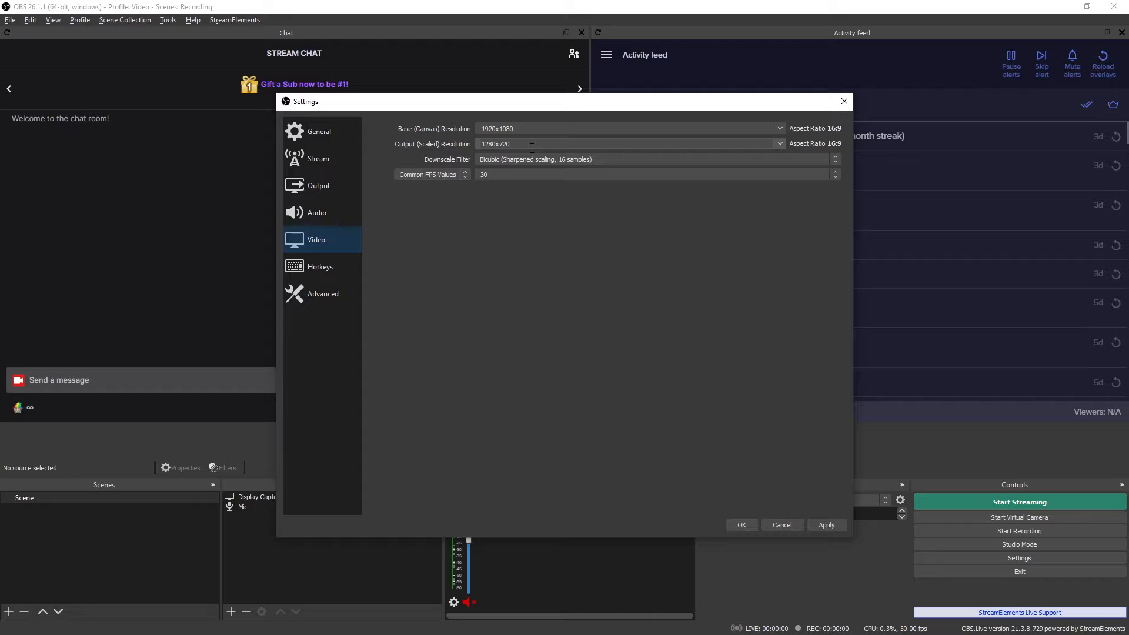
{"action": "left_click", "coordinate": [322, 268]}
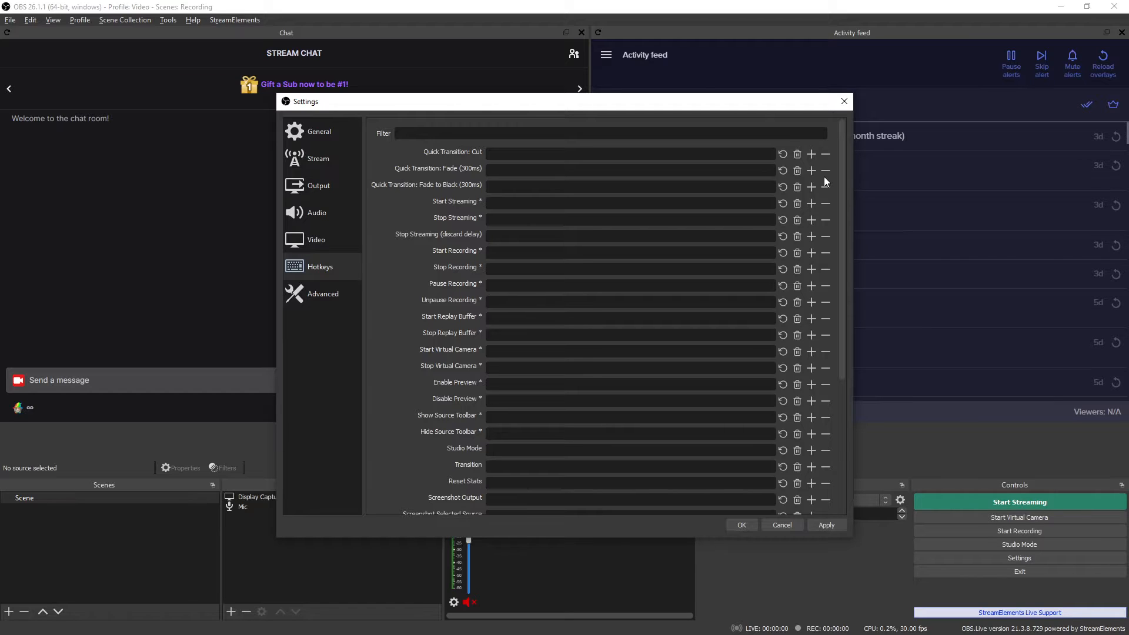
{"action": "left_click", "coordinate": [318, 294]}
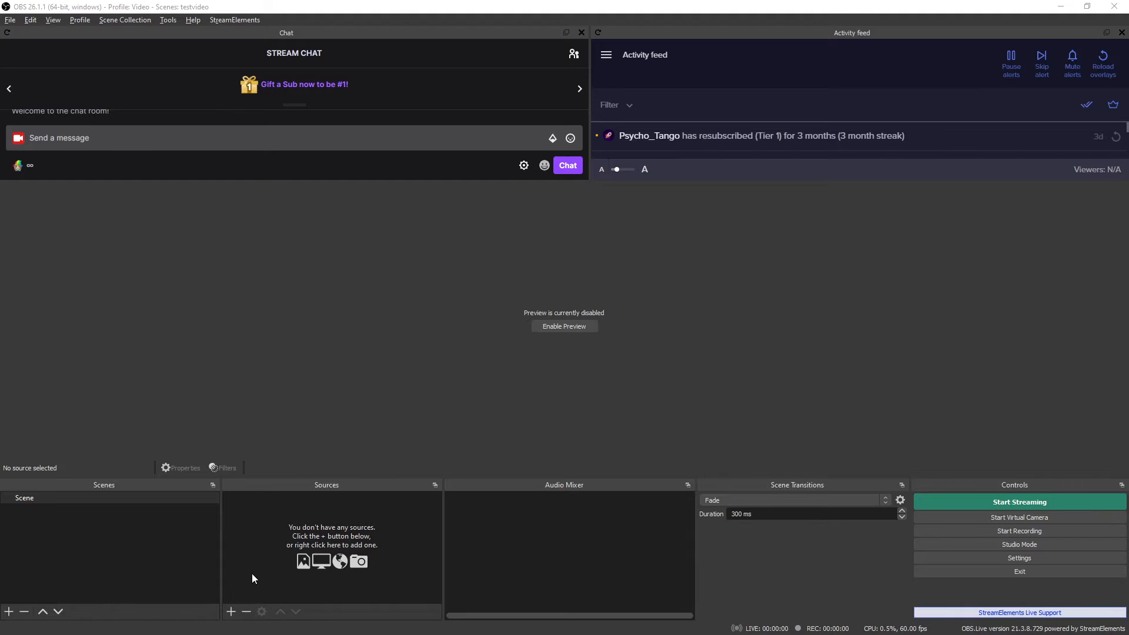
Step: Add a Display Capture source named Top Monitor that captures Display 2: 3440x1440 @ -750,-1440
{"action": "left_click", "coordinate": [231, 614]}
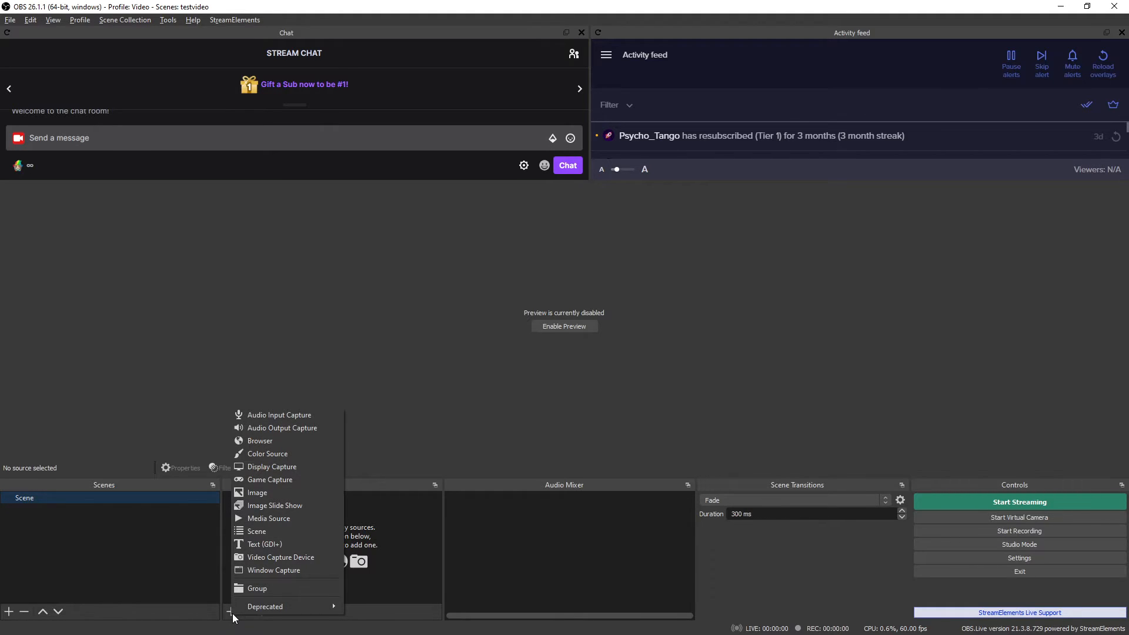
{"action": "left_click", "coordinate": [303, 471]}
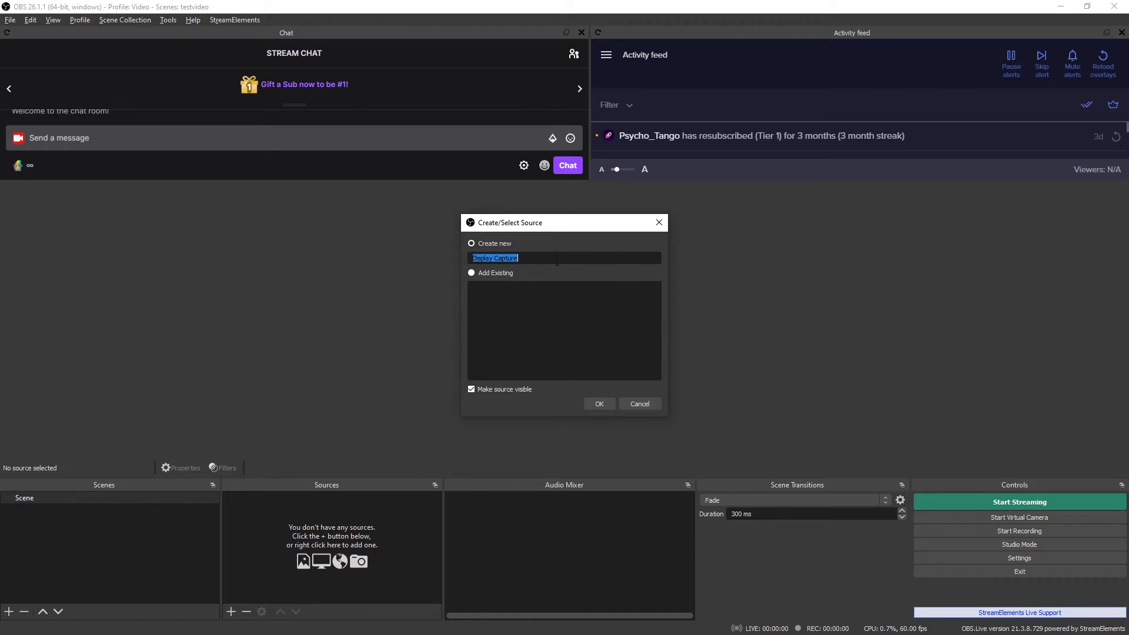
{"action": "type", "text": "Top Monitor"}
{"action": "key", "text": "Return"}
{"action": "left_click", "coordinate": [529, 395]}
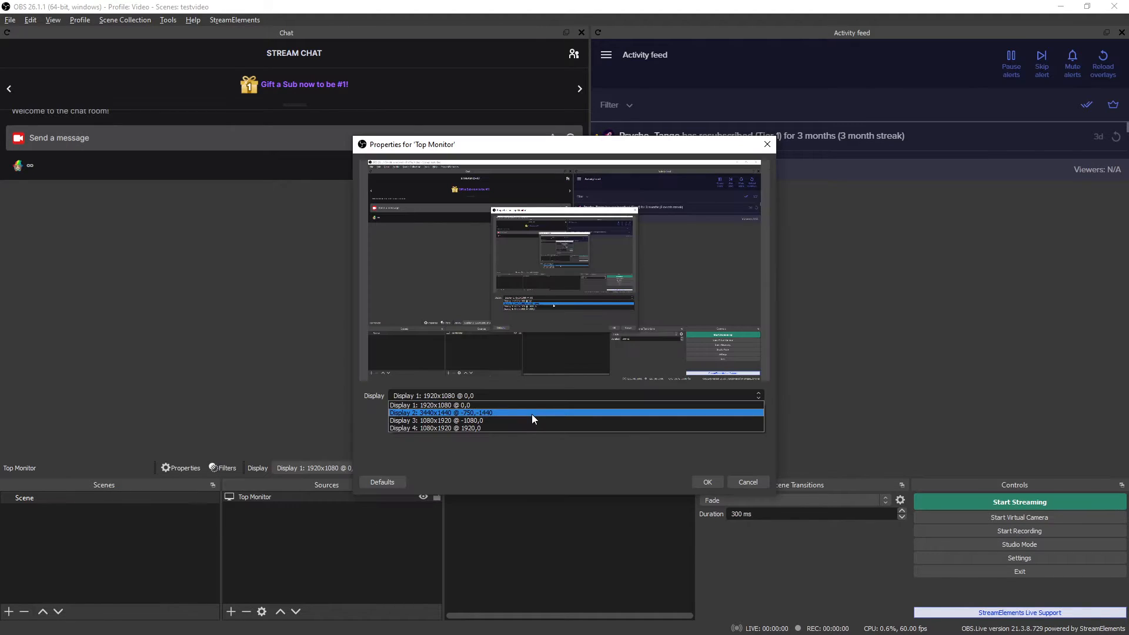
{"action": "left_click", "coordinate": [527, 414]}
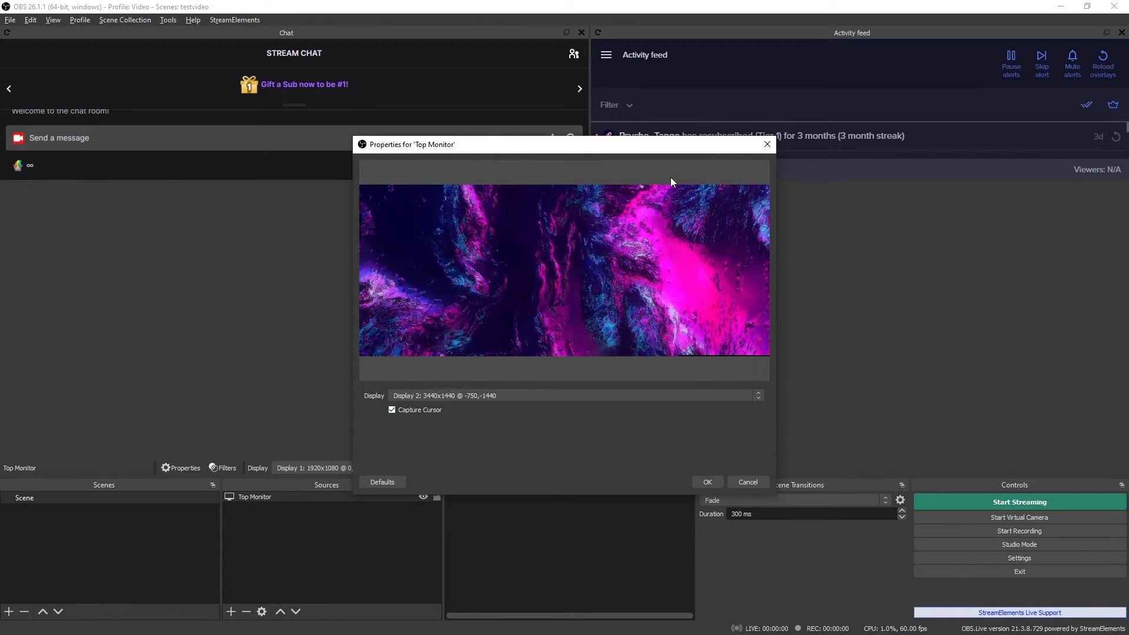
{"action": "left_click", "coordinate": [711, 482]}
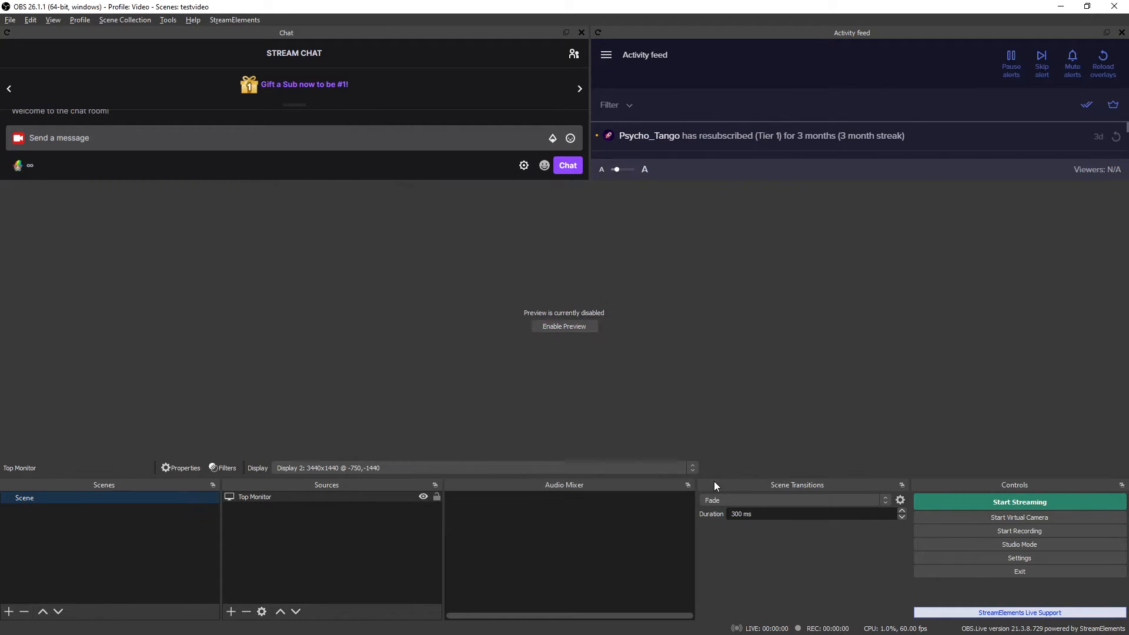
Step: Enable the preview, fit the Top Monitor source to the screen and deselect it
{"action": "left_click", "coordinate": [581, 326]}
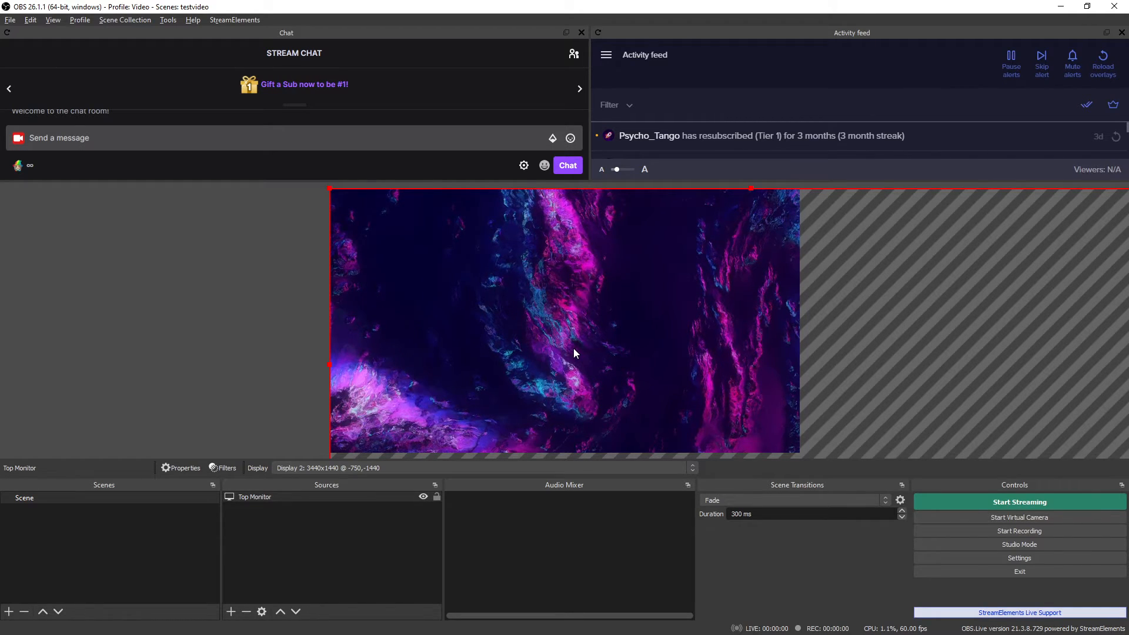
{"action": "right_click", "coordinate": [540, 348]}
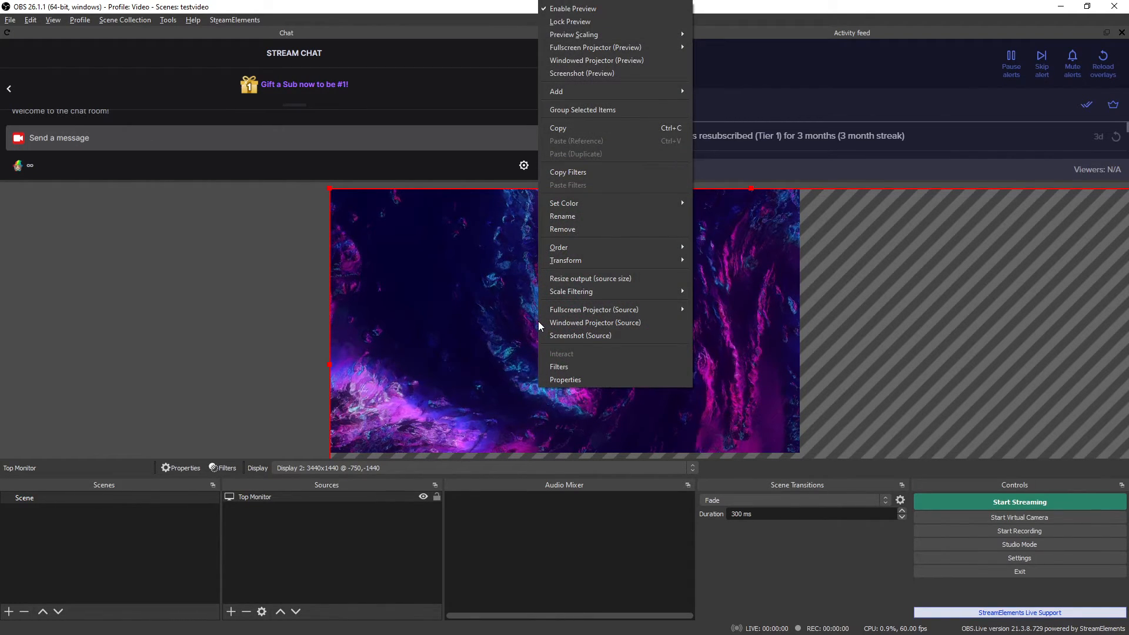
{"action": "mouse_move", "coordinate": [634, 262]}
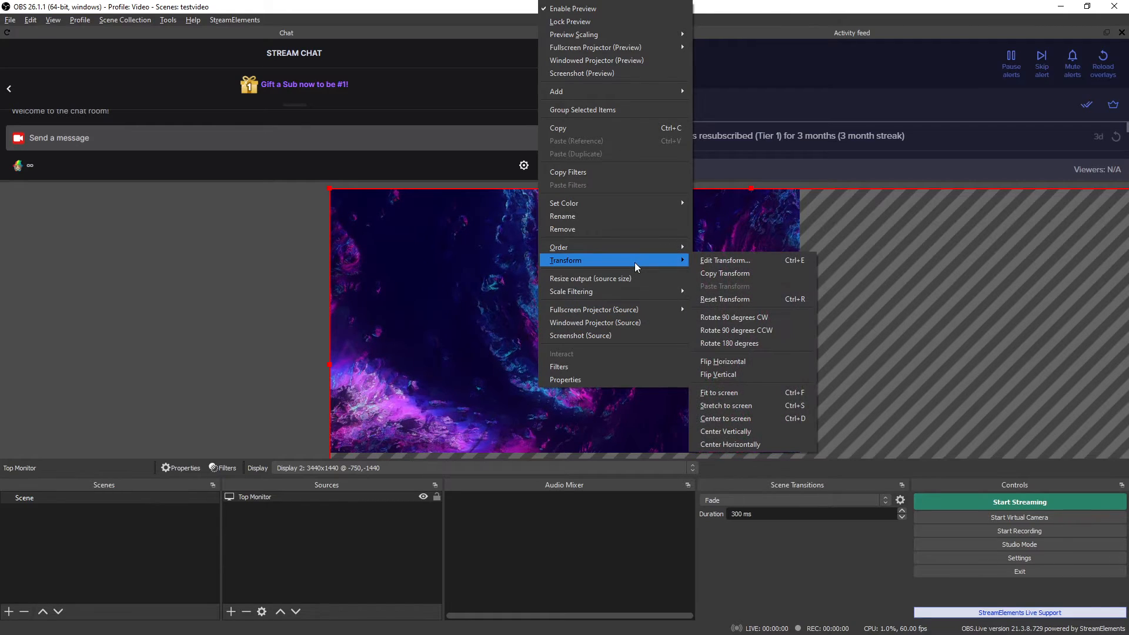
{"action": "left_click", "coordinate": [736, 391]}
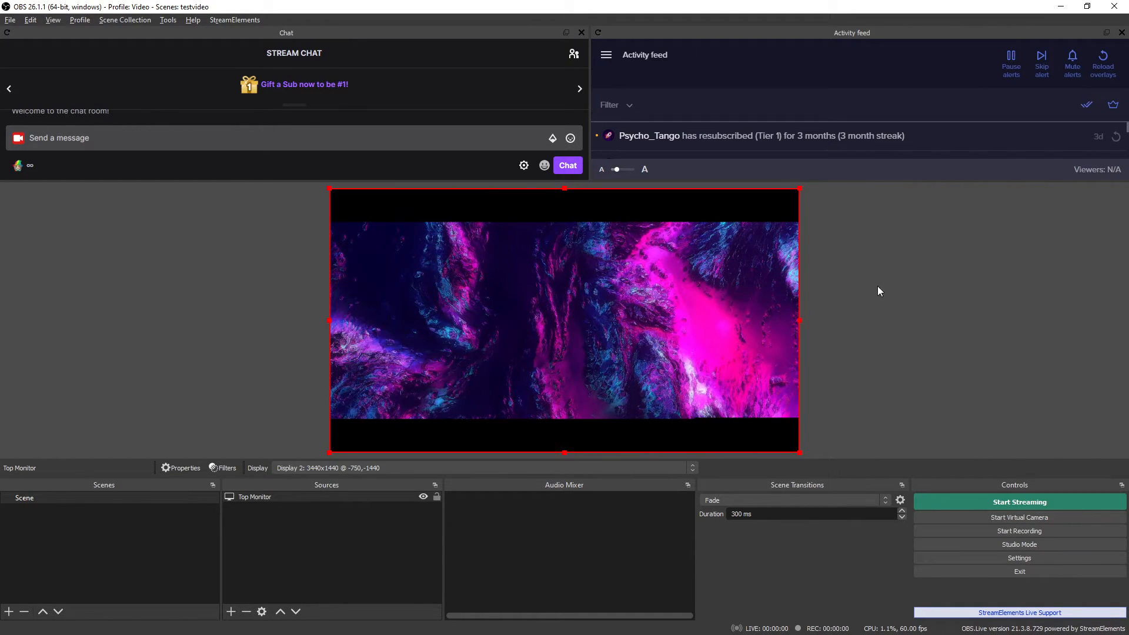
{"action": "left_click", "coordinate": [895, 278]}
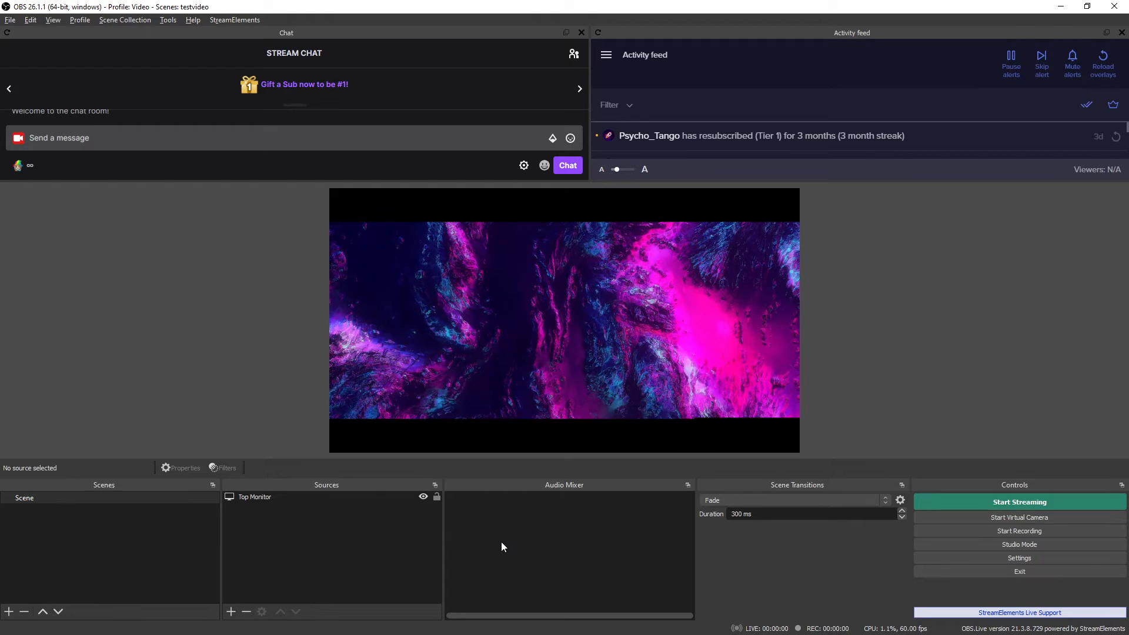
Step: Add an Audio Input Capture source named Mic that uses the Default device, and leave it deselected
{"action": "left_click", "coordinate": [226, 615]}
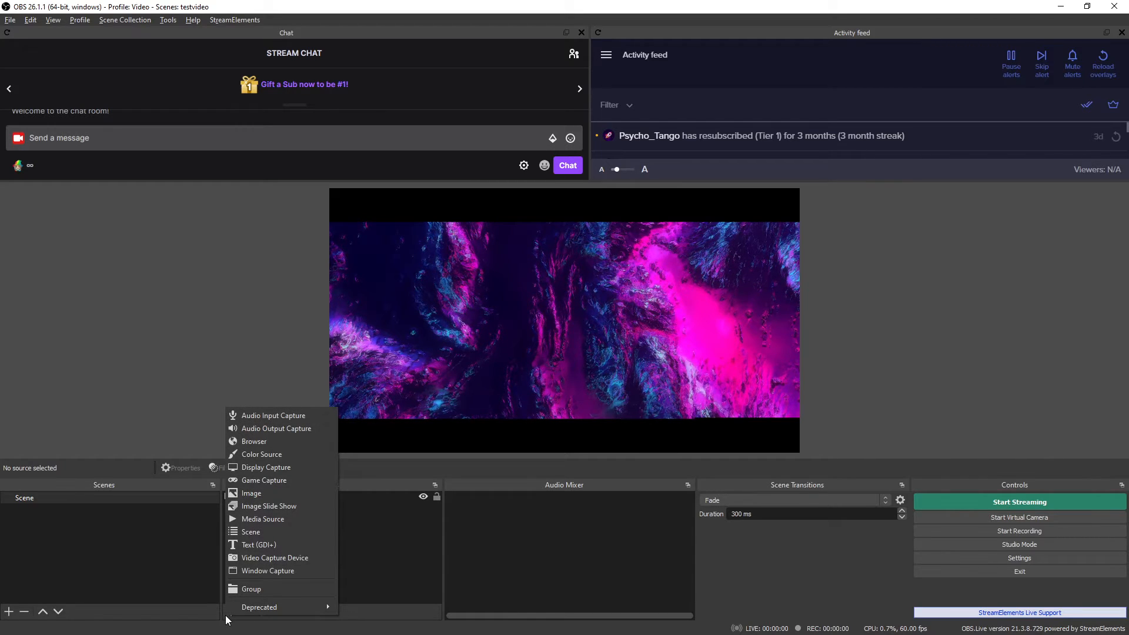
{"action": "left_click", "coordinate": [315, 414]}
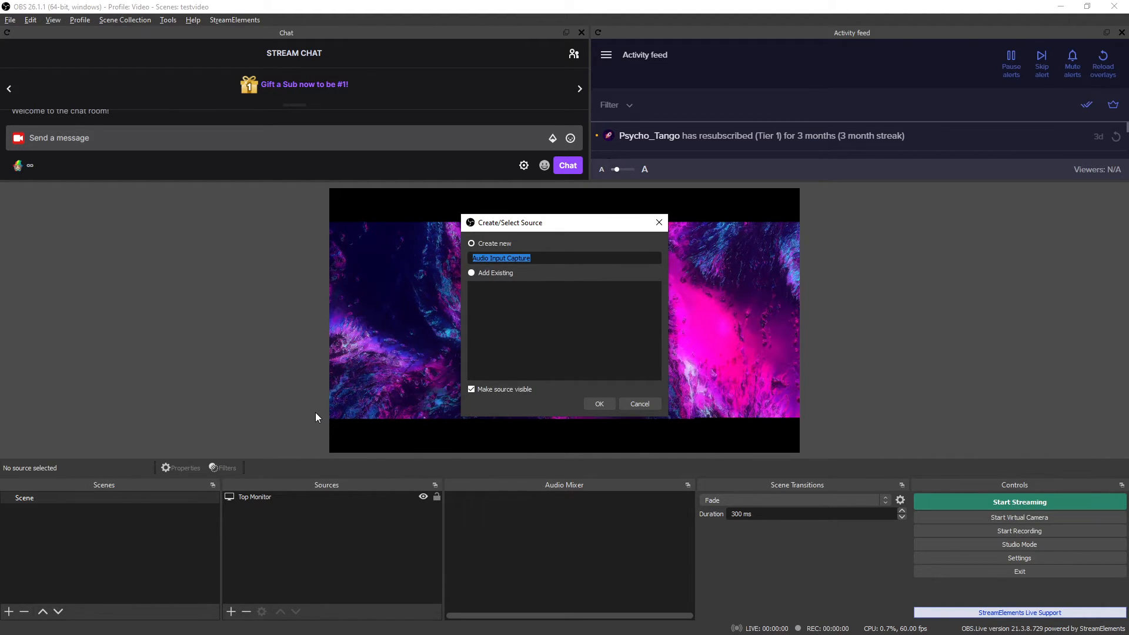
{"action": "type", "text": "Mic"}
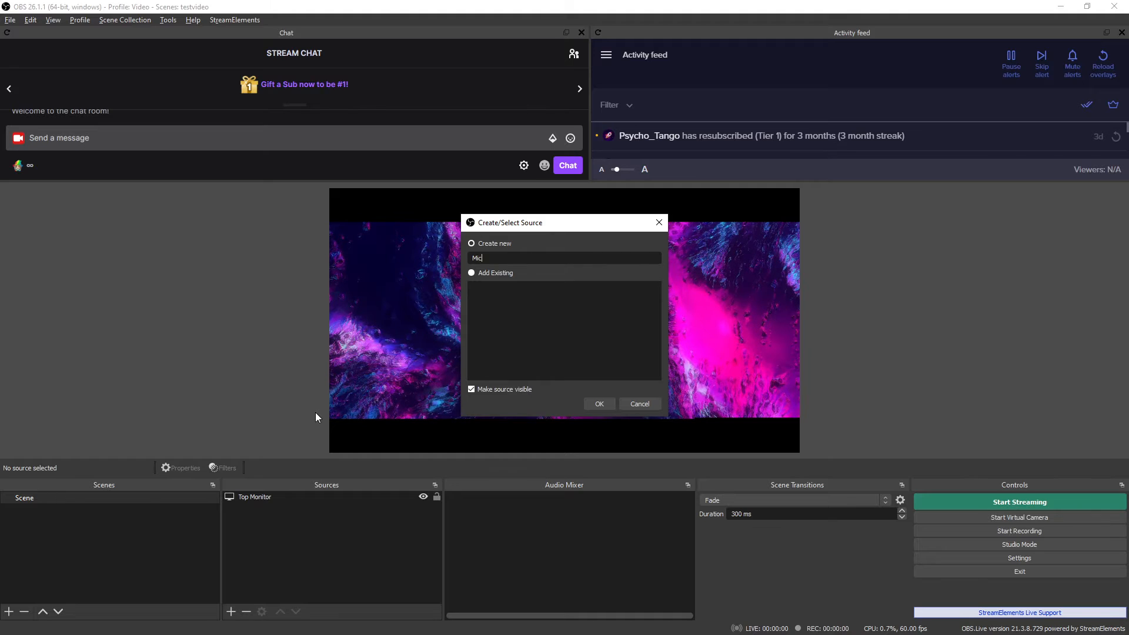
{"action": "left_click", "coordinate": [599, 404]}
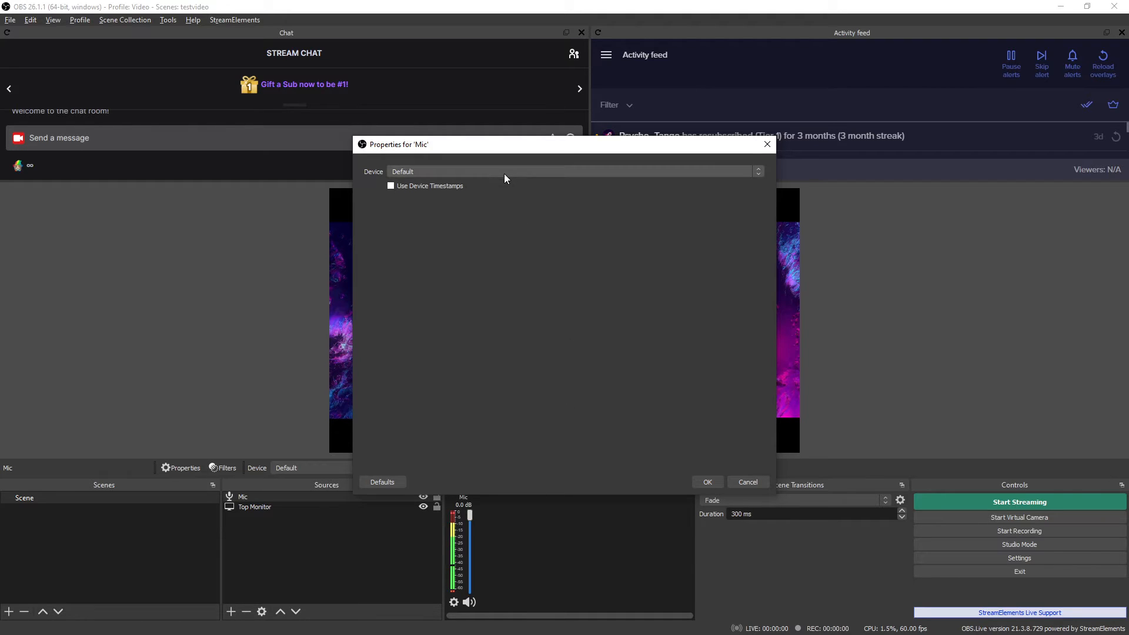
{"action": "left_click", "coordinate": [297, 538]}
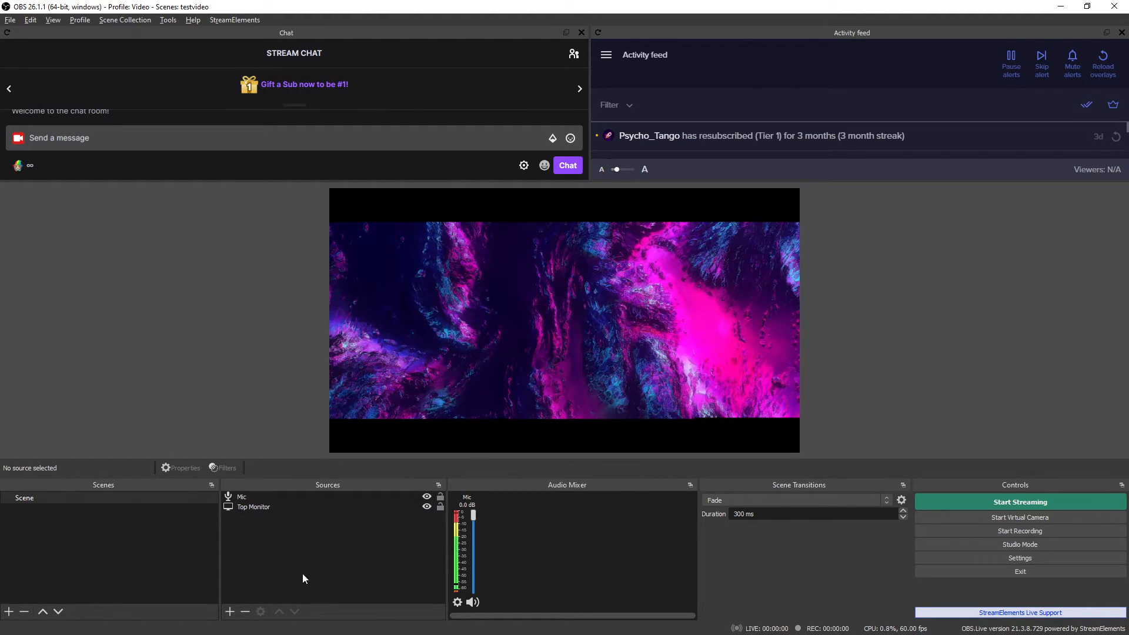
Step: Add a Game Capture source to the scene under its default name
{"action": "left_click", "coordinate": [230, 612]}
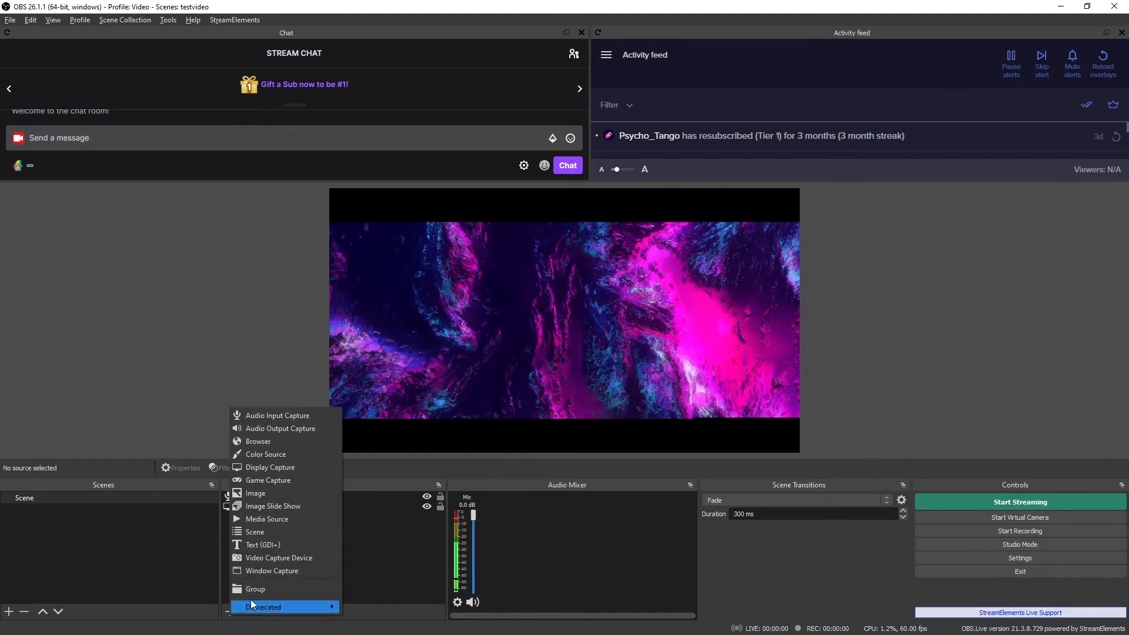
{"action": "left_click", "coordinate": [276, 481]}
{"action": "key", "text": "Return"}
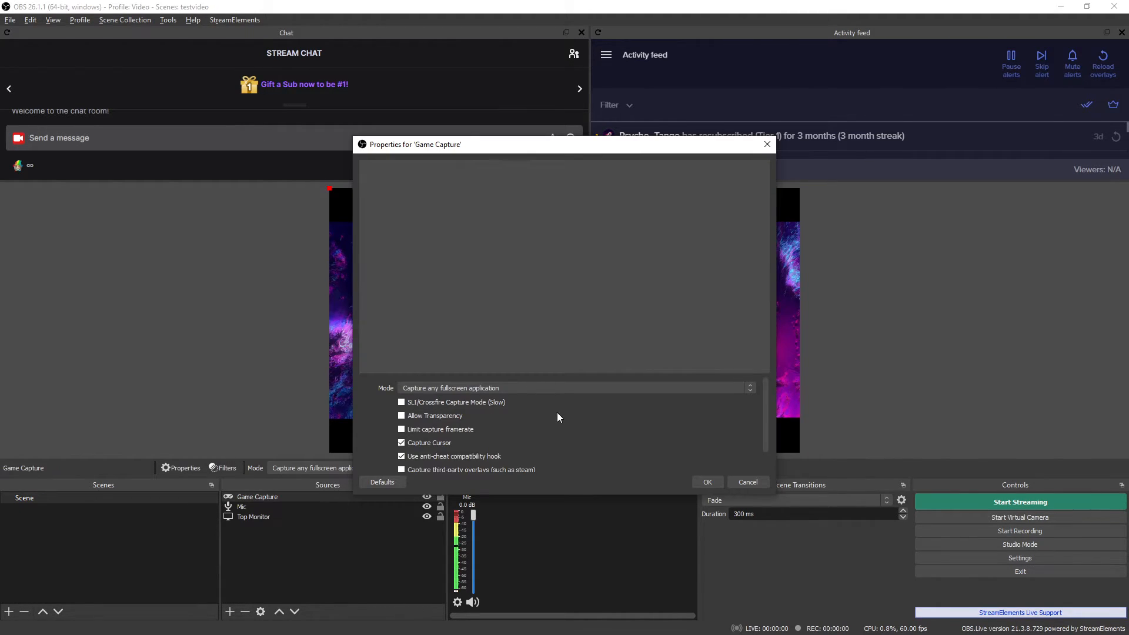
Step: Try the Capture specific window mode for the Game Capture source, check the available windows and close its properties
{"action": "left_click", "coordinate": [527, 390]}
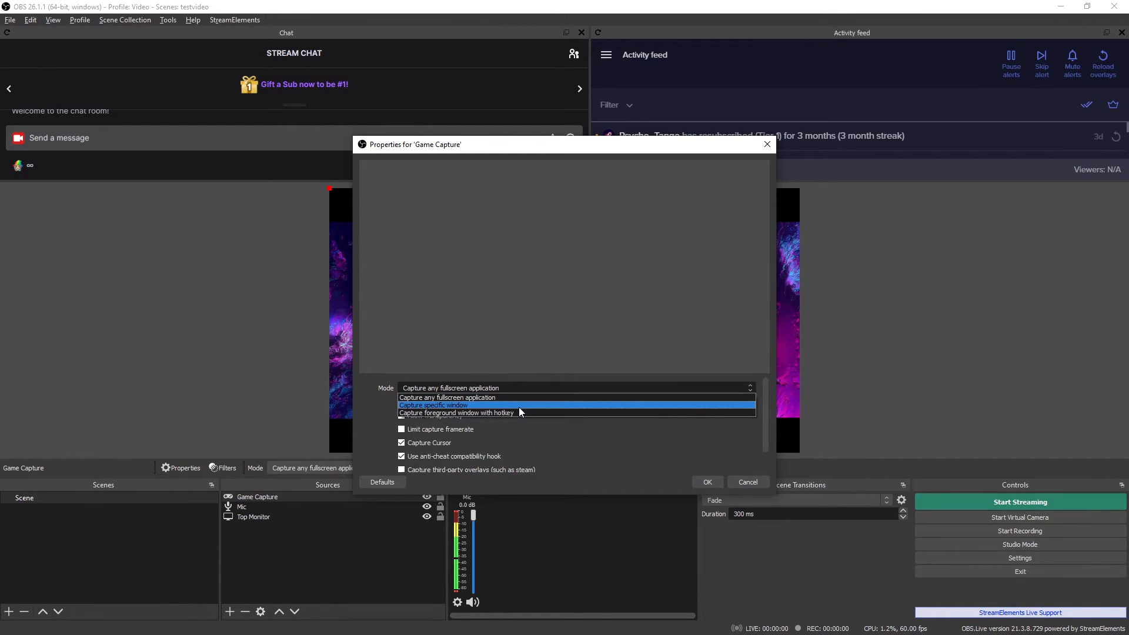
{"action": "left_click", "coordinate": [519, 407]}
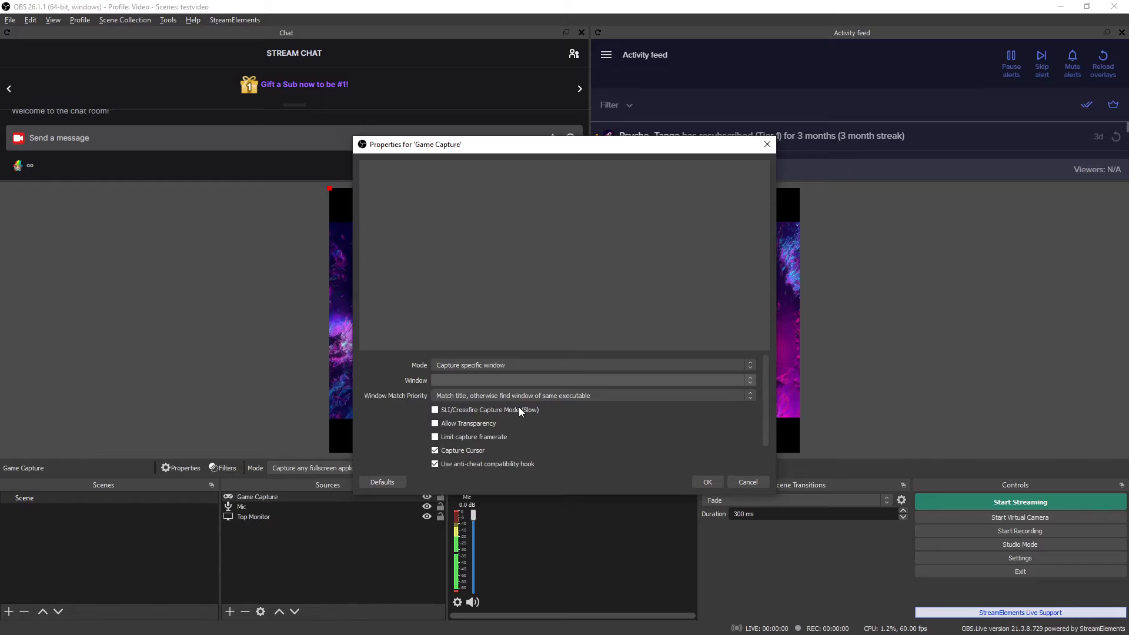
{"action": "left_click", "coordinate": [515, 381]}
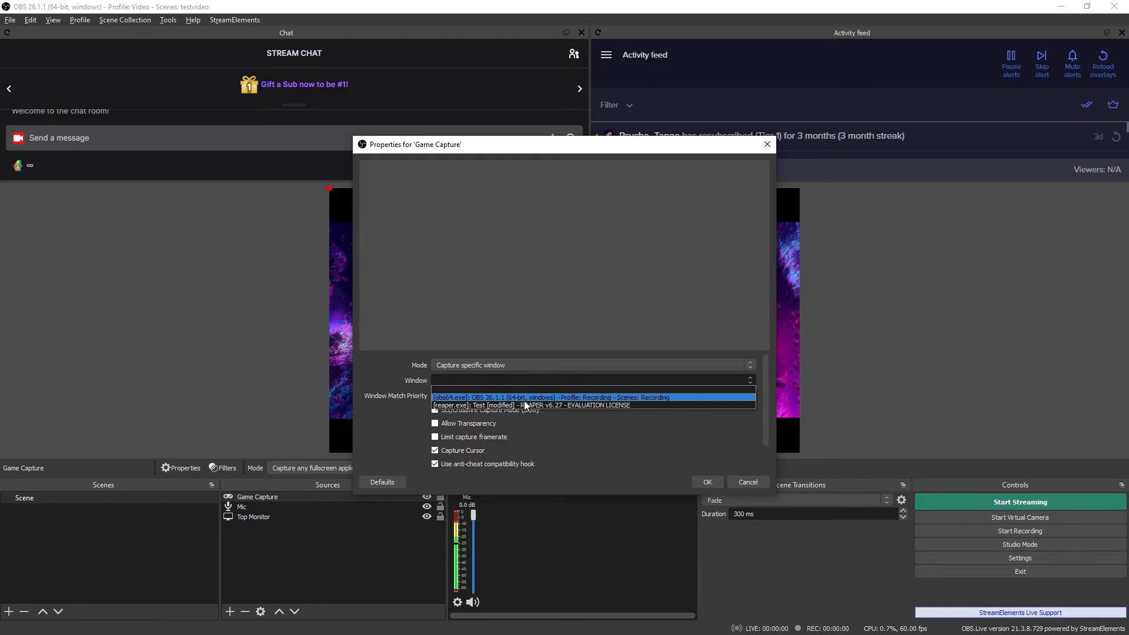
{"action": "left_click", "coordinate": [727, 475]}
{"action": "left_click", "coordinate": [728, 476]}
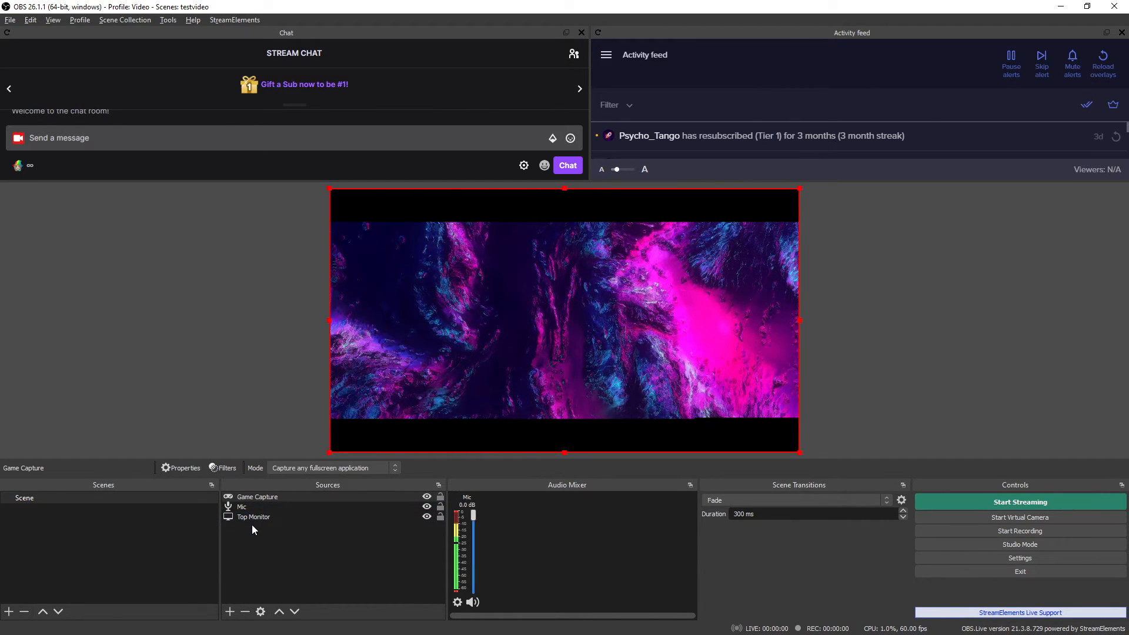
Step: Add a Text (GDI+) source reading "Test Text" and move it to about the centre of the canvas
{"action": "left_click", "coordinate": [230, 608]}
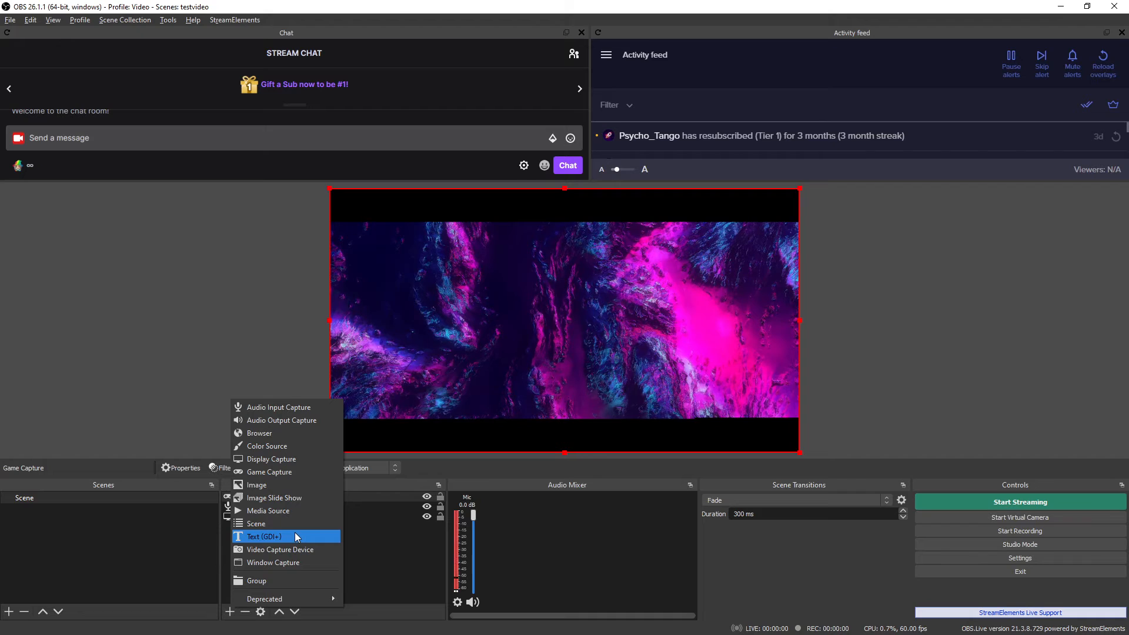
{"action": "left_click", "coordinate": [294, 536]}
{"action": "left_click", "coordinate": [598, 404]}
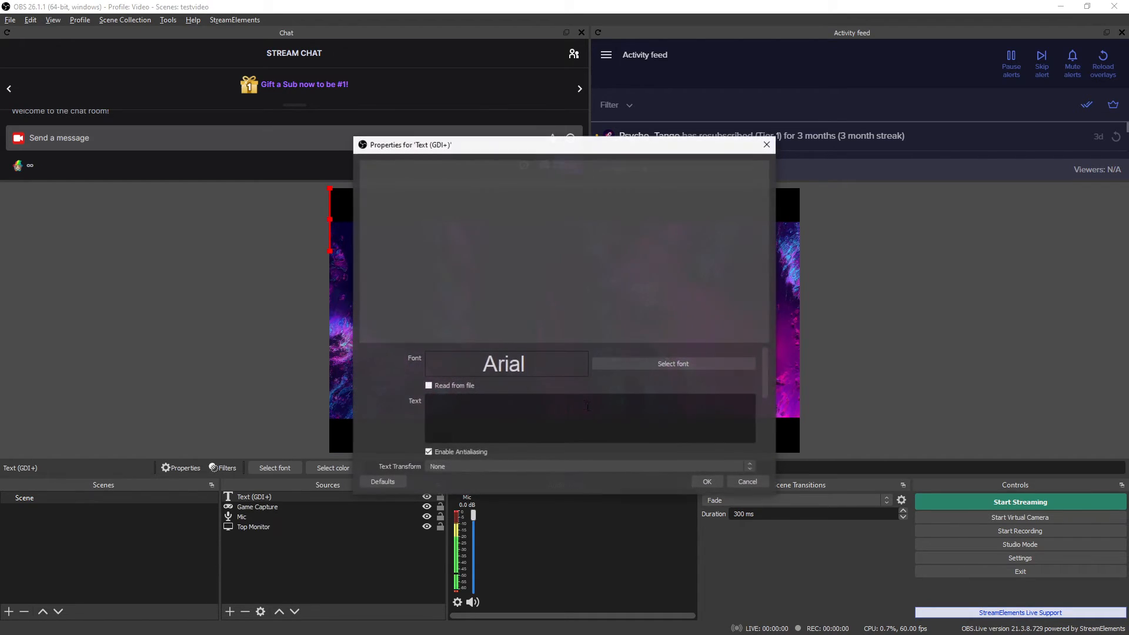
{"action": "type", "text": "Te"}
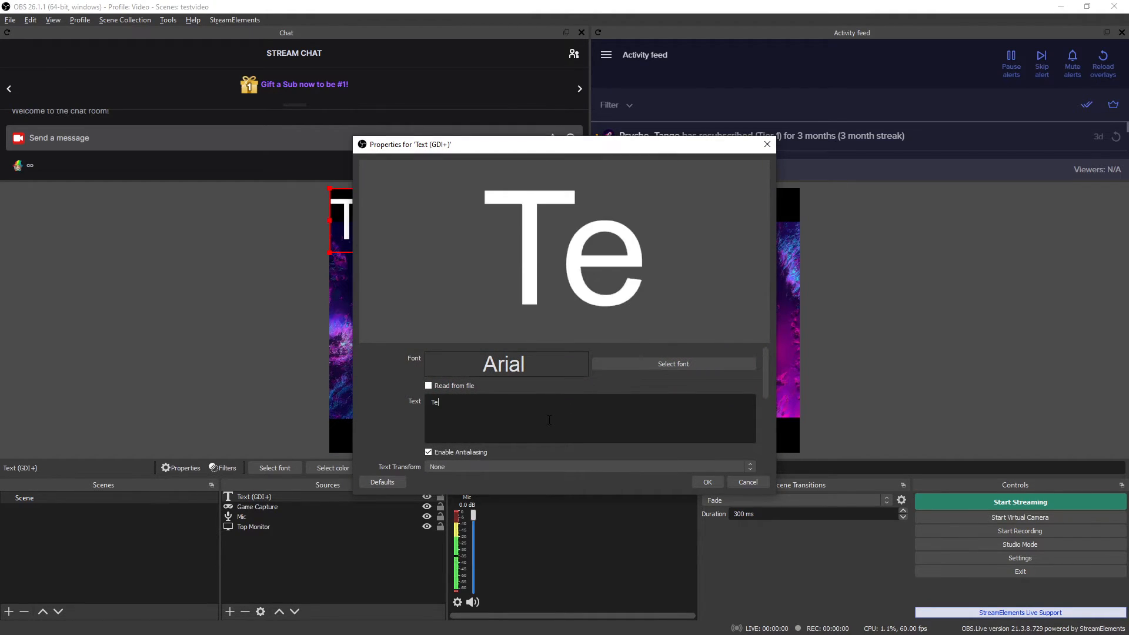
{"action": "type", "text": "st Text"}
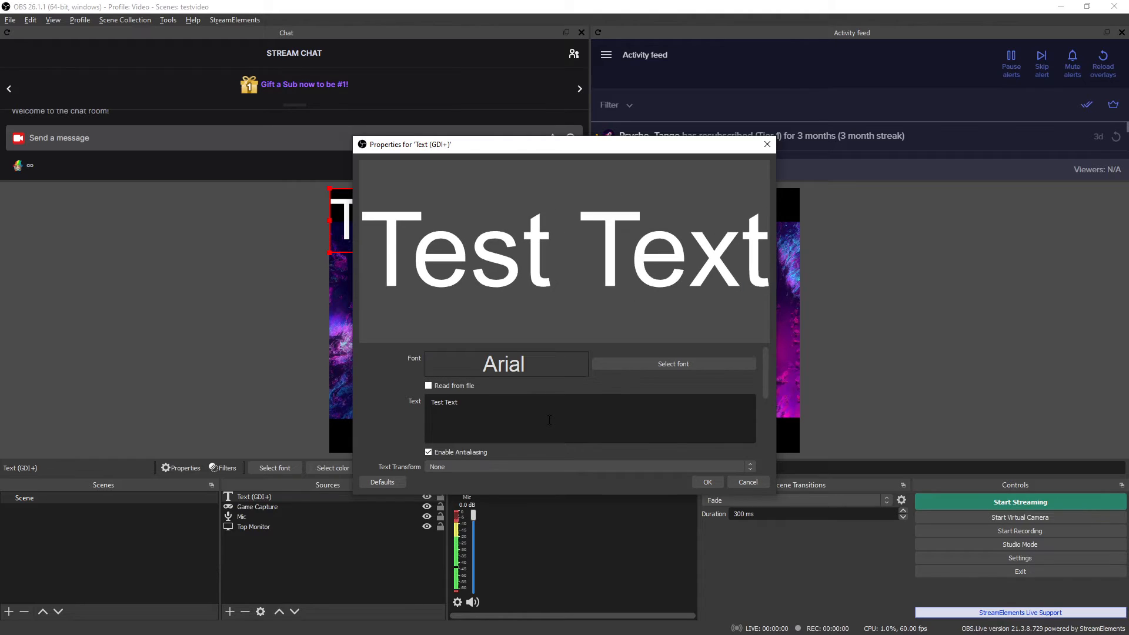
{"action": "left_click", "coordinate": [708, 482]}
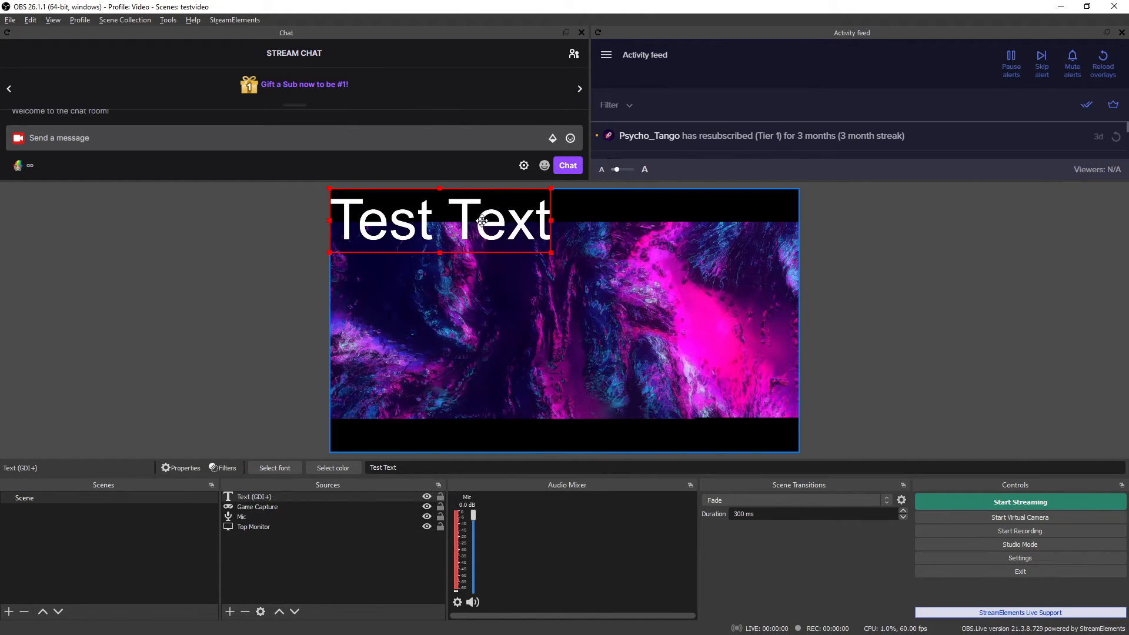
{"action": "left_click_drag", "start_coordinate": [478, 222], "coordinate": [610, 312]}
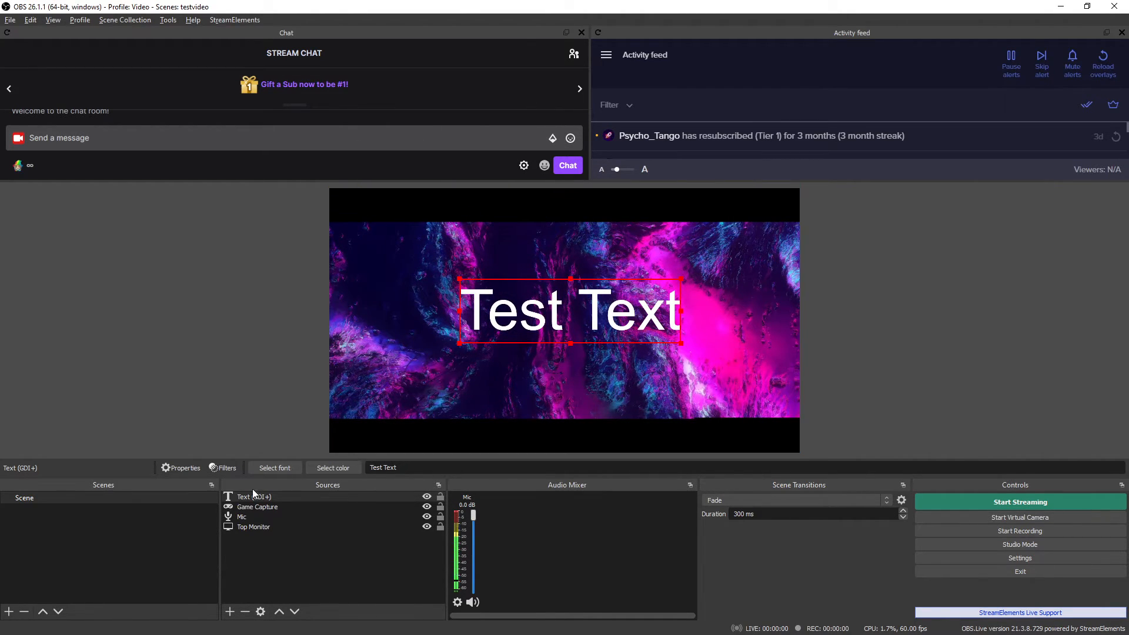
Step: Move the Text (GDI+) source below Top Monitor in the source order and back above all other sources
{"action": "left_click_drag", "start_coordinate": [275, 496], "coordinate": [274, 528]}
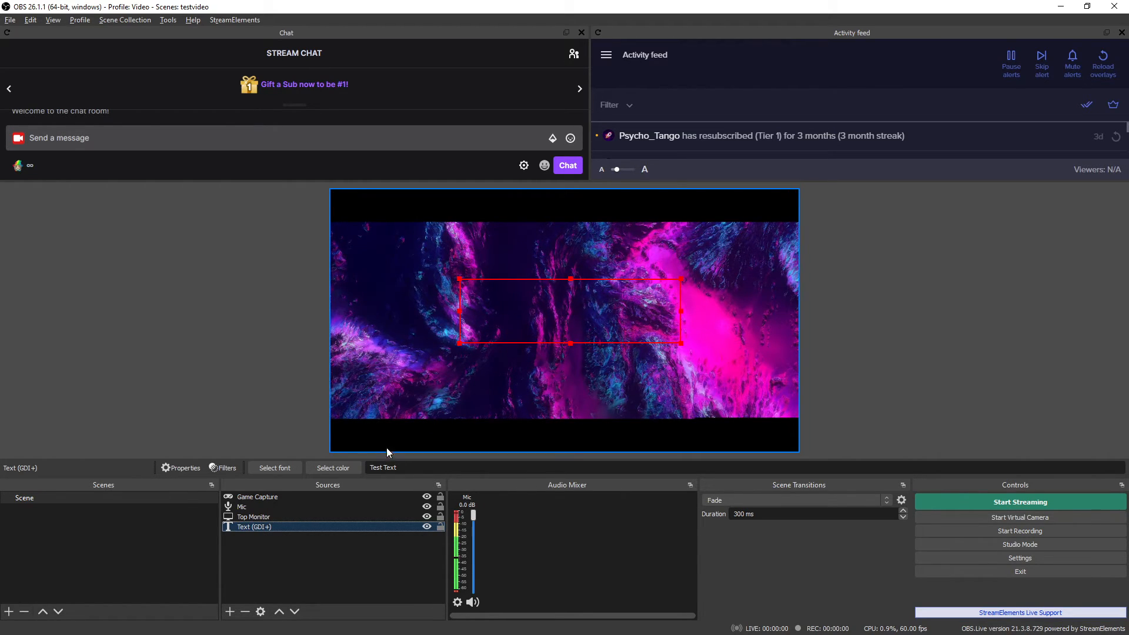
{"action": "left_click", "coordinate": [267, 528]}
{"action": "left_click_drag", "start_coordinate": [267, 528], "coordinate": [270, 495]}
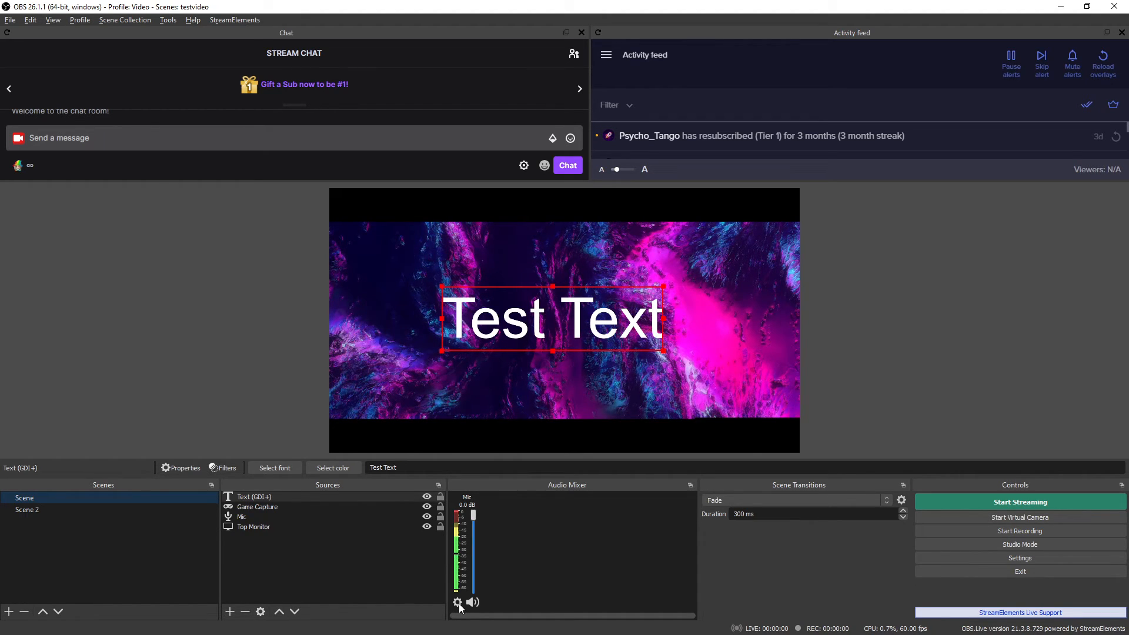
Step: Add a Noise Gate filter with its default settings to the Mic source and lower the Mic volume to about -9.3 dB
{"action": "left_click", "coordinate": [457, 602]}
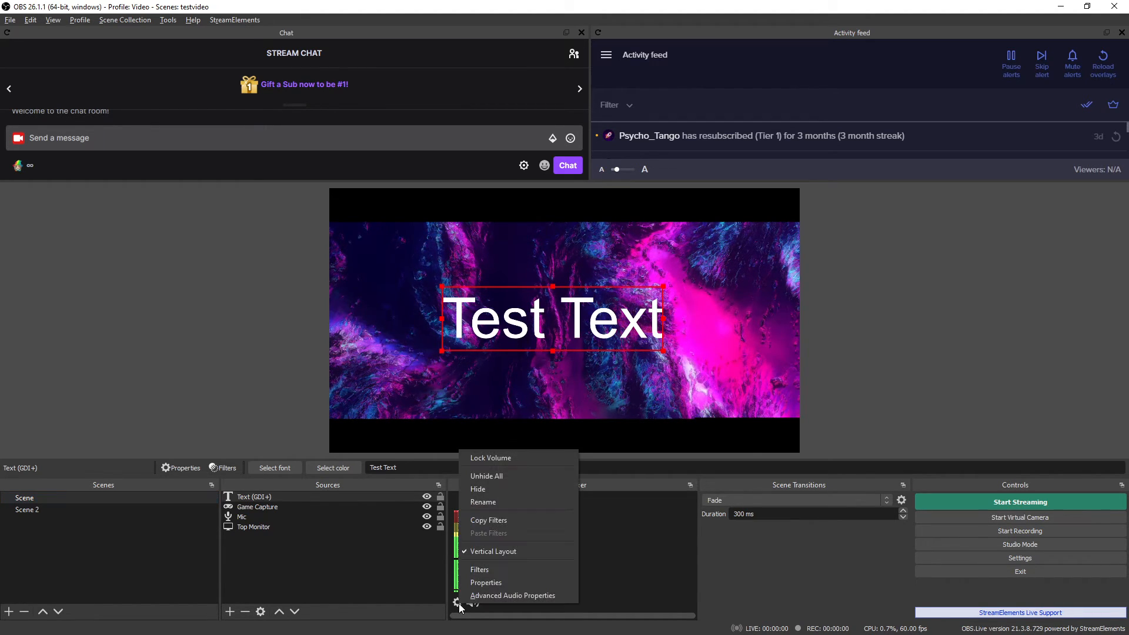
{"action": "left_click", "coordinate": [492, 570]}
{"action": "left_click", "coordinate": [324, 524]}
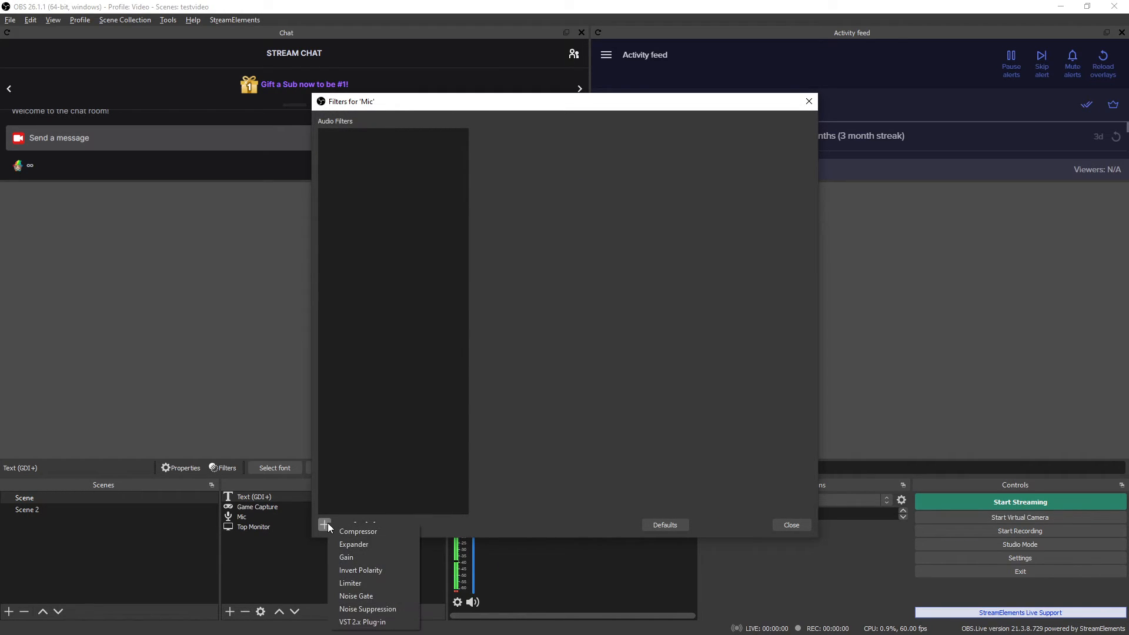
{"action": "left_click", "coordinate": [380, 594]}
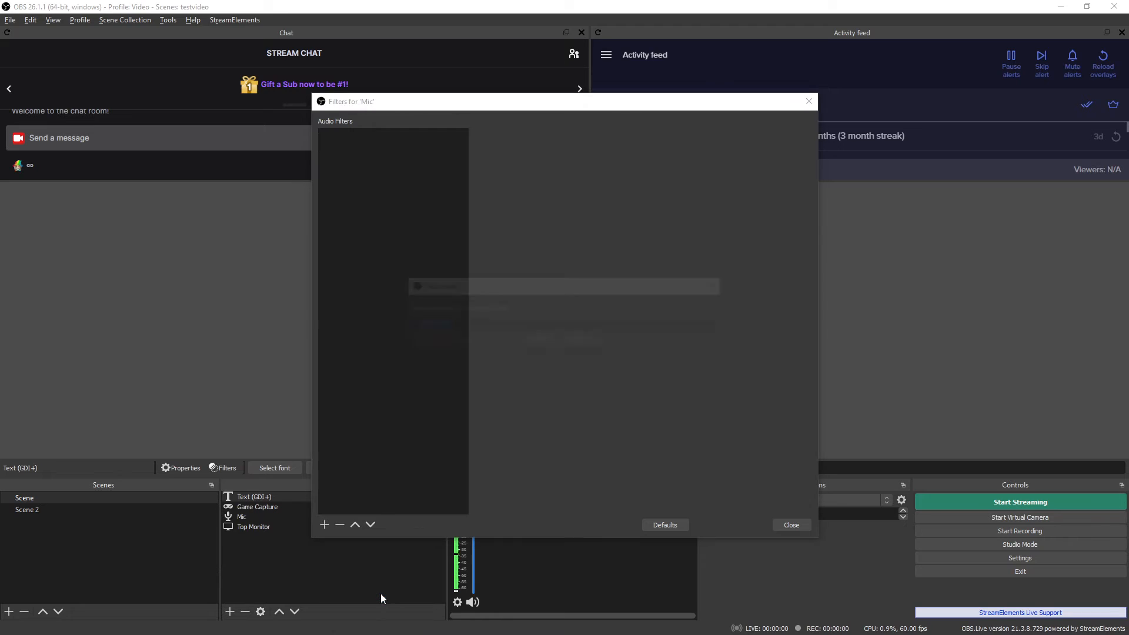
{"action": "left_click", "coordinate": [540, 340]}
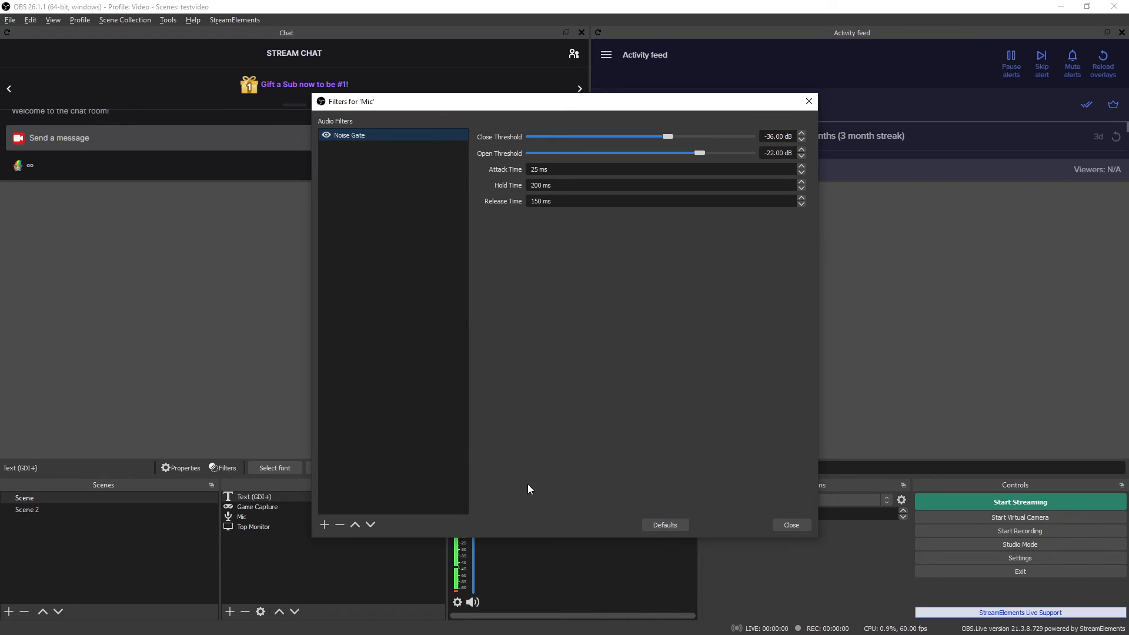
{"action": "left_click", "coordinate": [799, 523]}
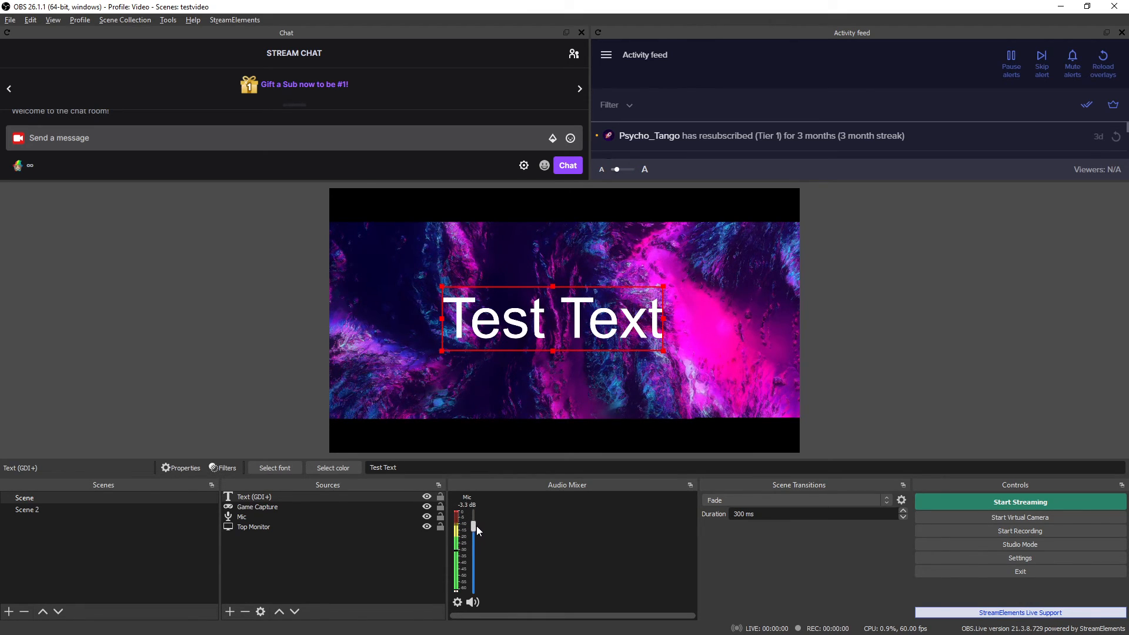
{"action": "left_click_drag", "start_coordinate": [477, 530], "coordinate": [477, 543]}
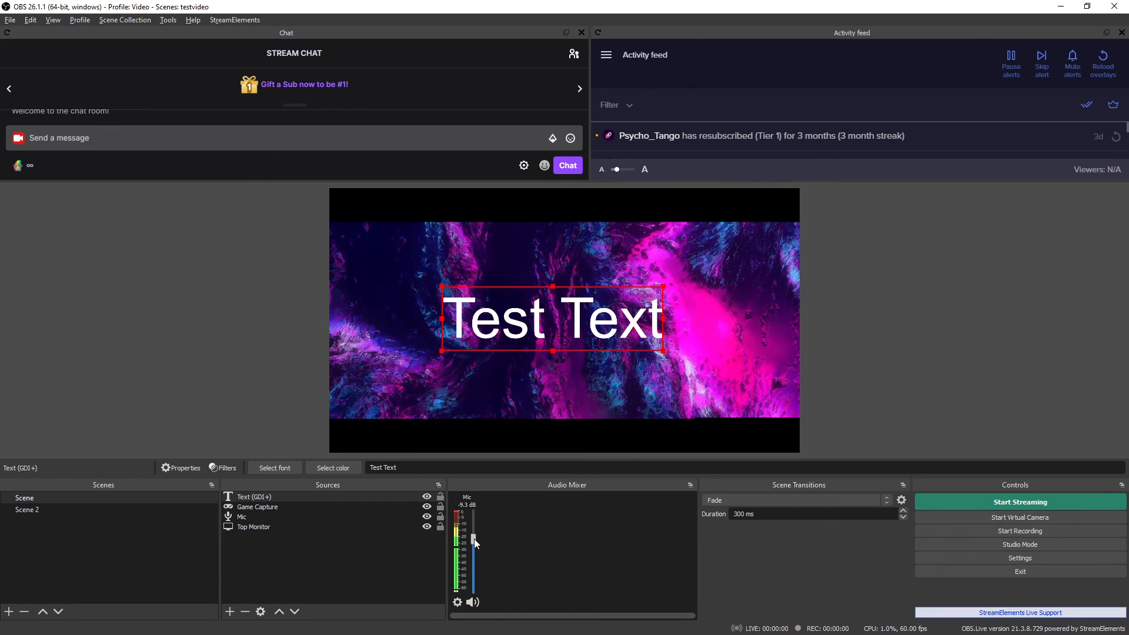